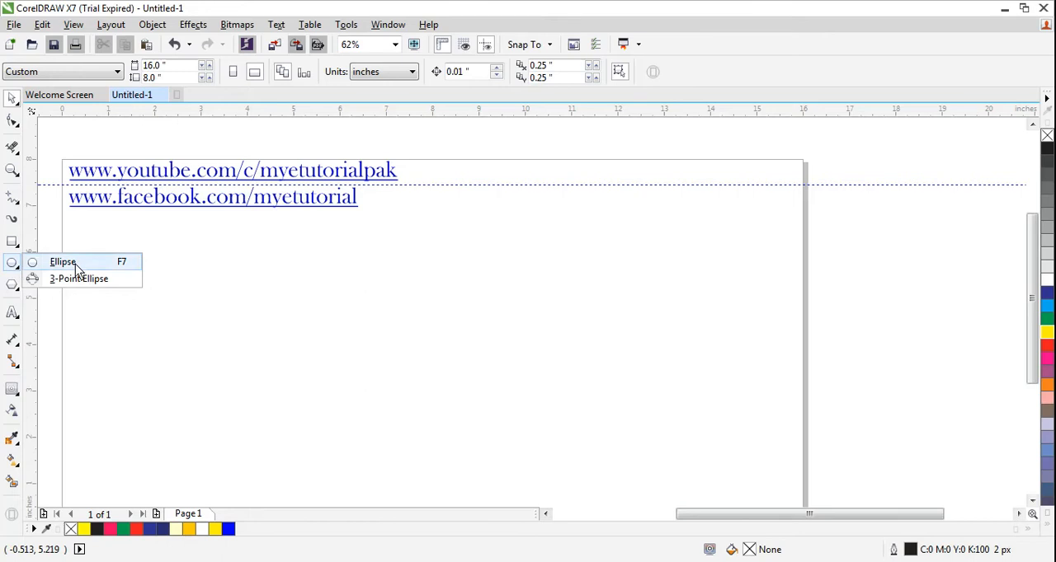
Draw an ellipse about 3.67 × 3.47 inches and add a concentric ellipse about 2.9 × 2.74 inches inside it.
click(75, 264)
drag(226, 278, 313, 367)
key(space)
drag(237, 297, 382, 327)
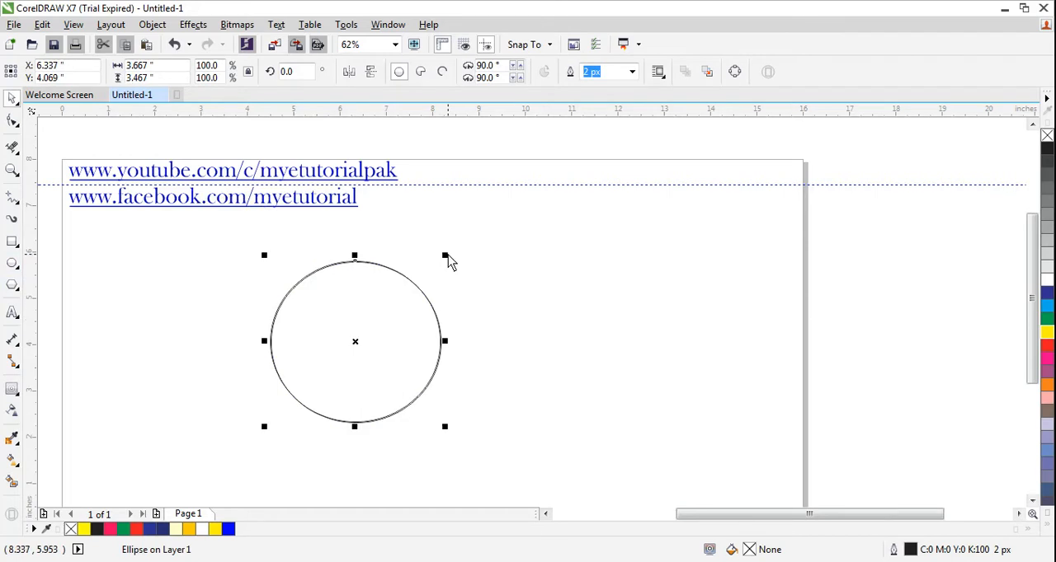
drag(444, 256, 427, 280)
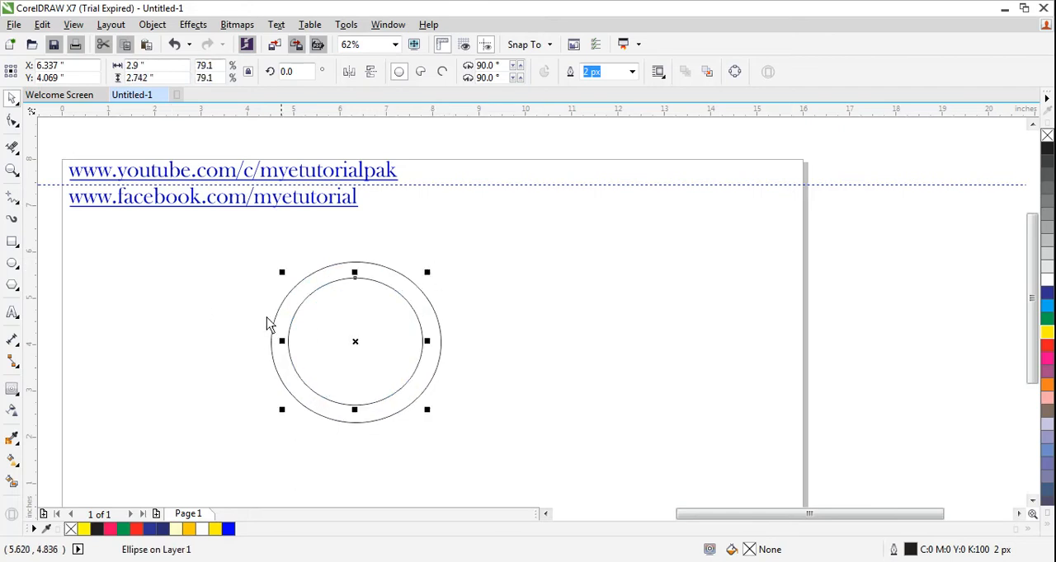
click(218, 272)
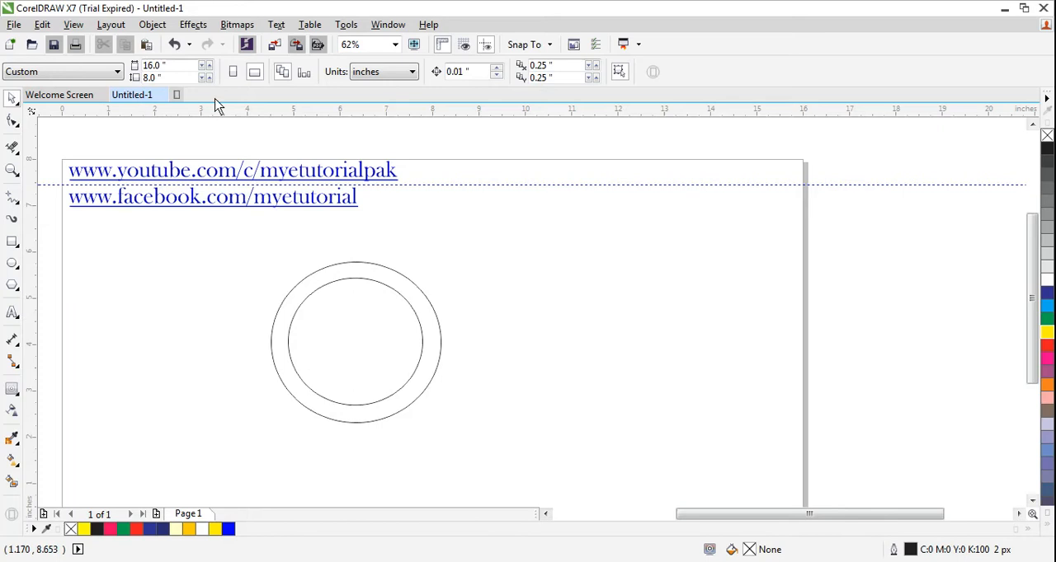
Draw a round-cornered rectangle about 3.05 × 0.93 inches across the left side of both ellipses.
click(13, 264)
click(12, 241)
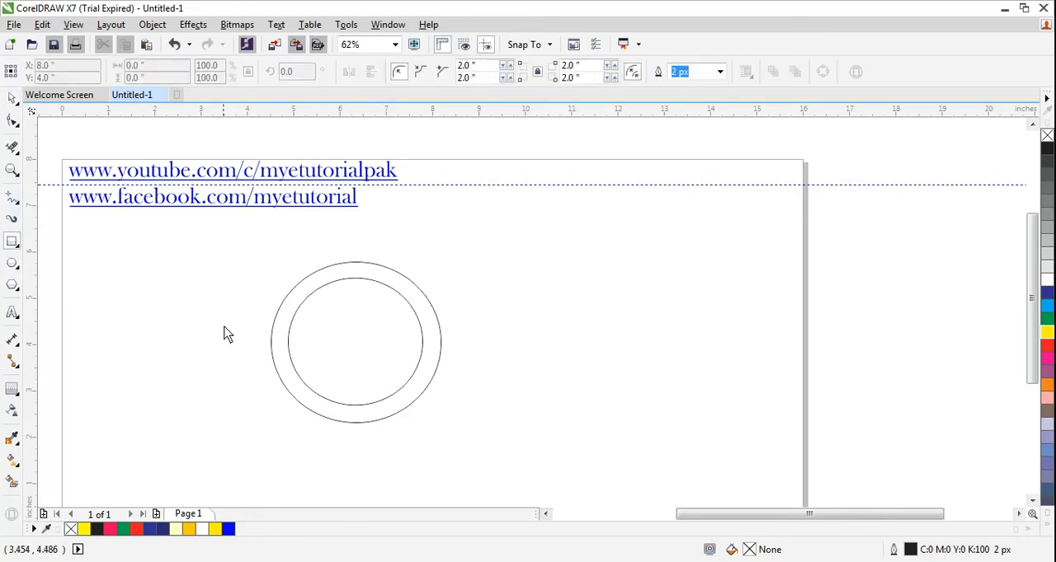
mouse_move(226, 320)
mouse_down()
mouse_move(269, 363)
mouse_move(367, 364)
mouse_up()
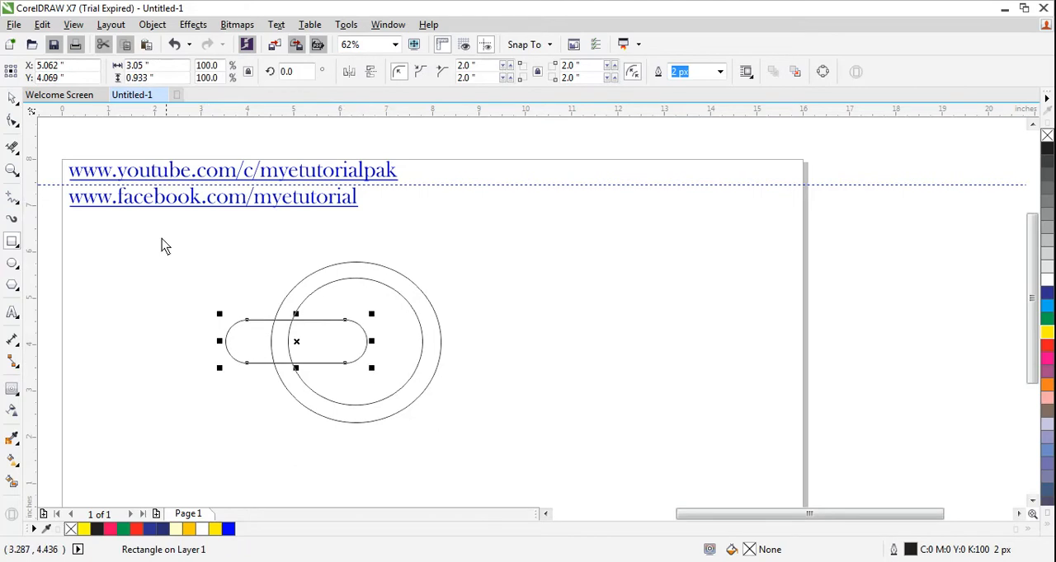
Trim the ellipses with the rounded rectangle, then delete the rectangle to leave a gap in the outer ring.
click(12, 97)
drag(187, 242, 491, 451)
click(427, 73)
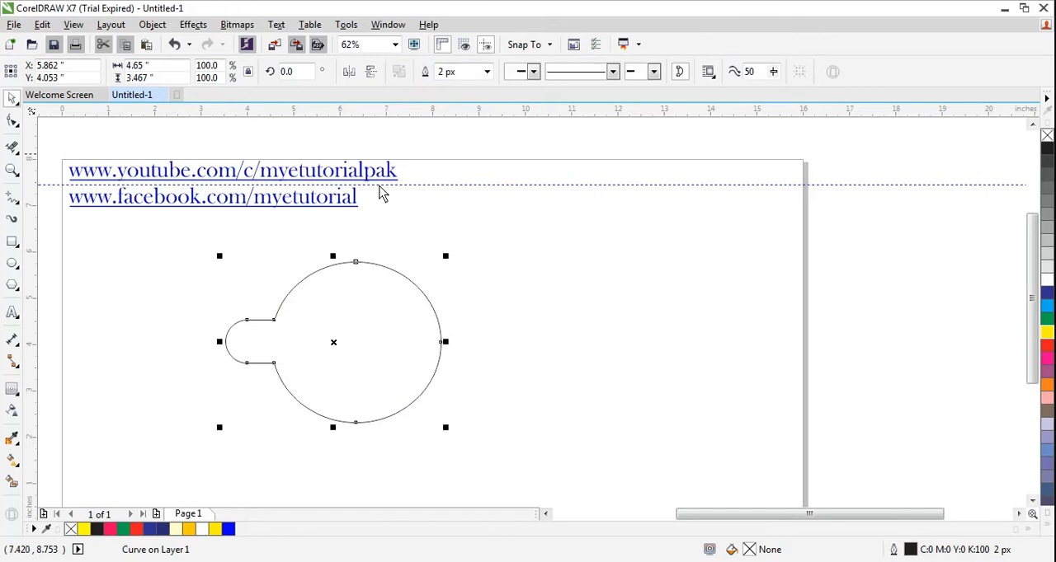
key(ctrl+z)
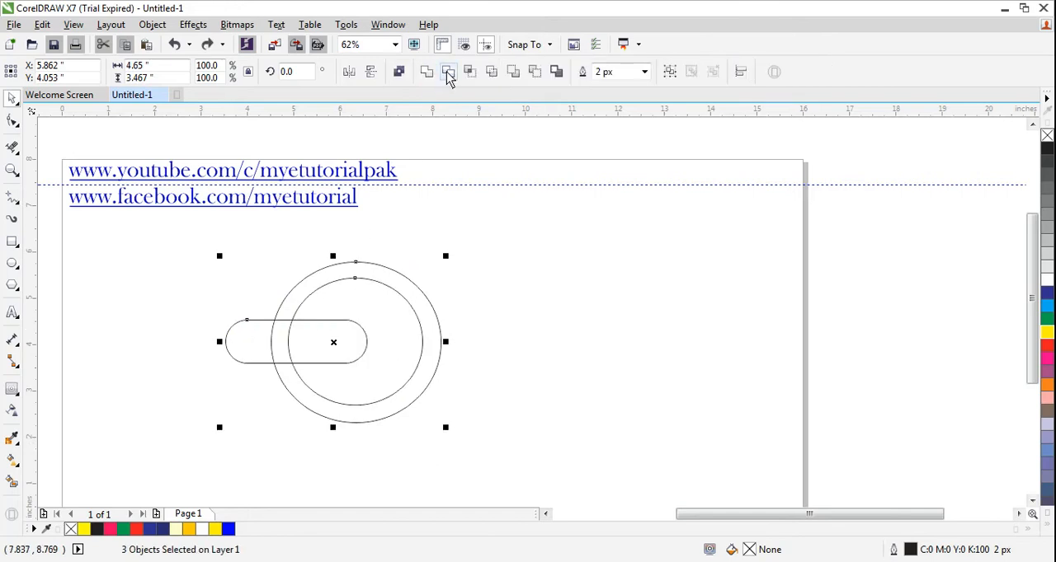
click(452, 73)
click(174, 357)
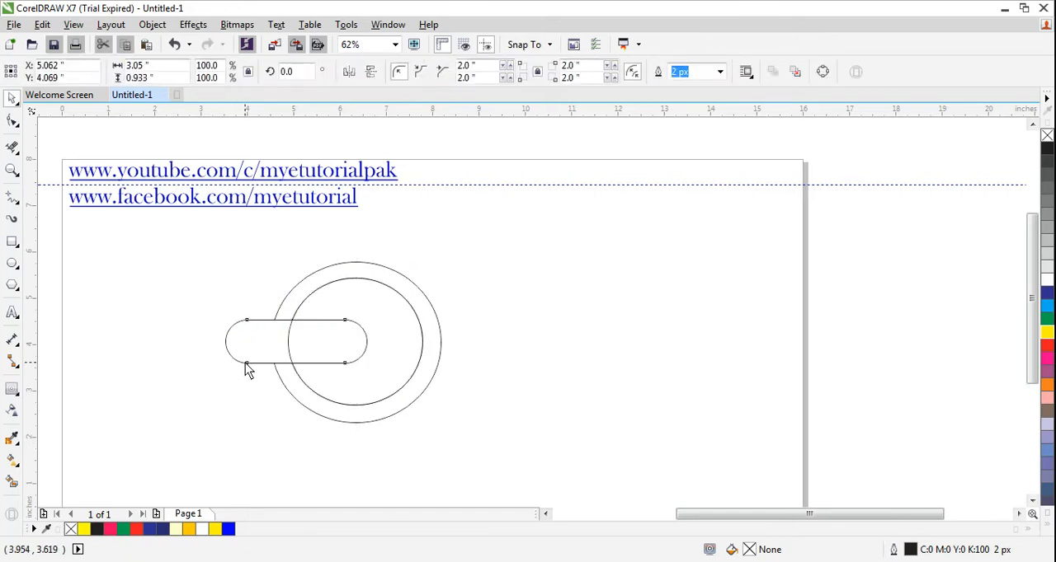
click(245, 363)
key(Delete)
Remove the inner ellipse's segment across the gap with Virtual Segment Delete to open the ring into a C.
click(12, 147)
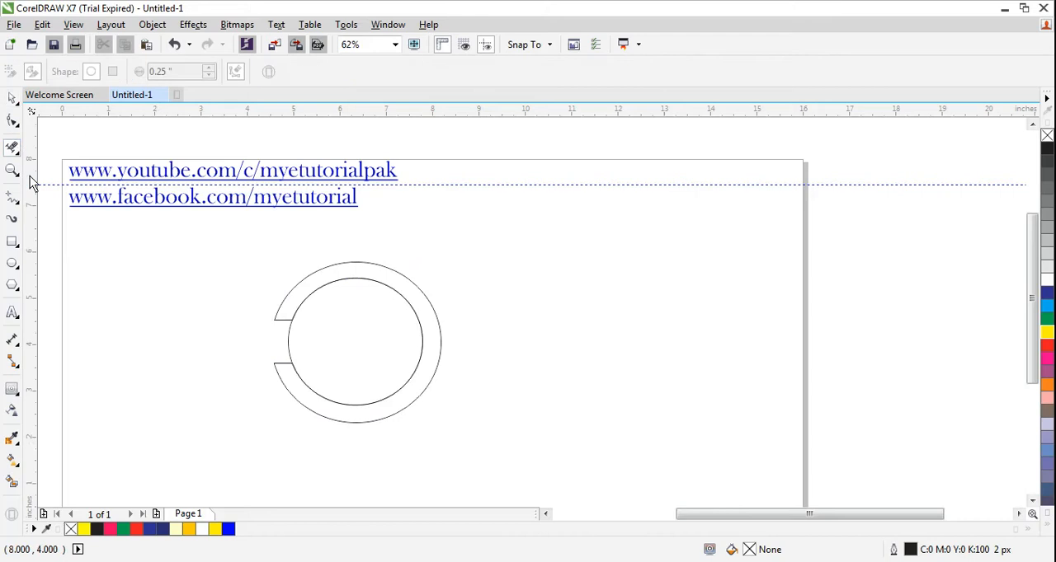
click(289, 350)
click(13, 97)
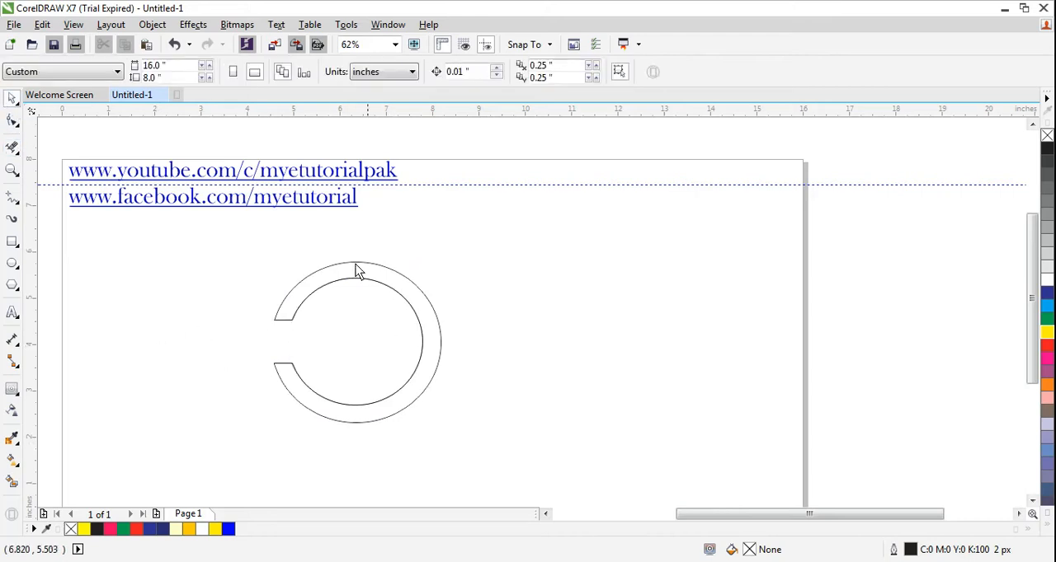
Scale the C shape down to about 3.27 × 3.15 inches and place a duplicate of it directly to its right.
drag(229, 257, 481, 429)
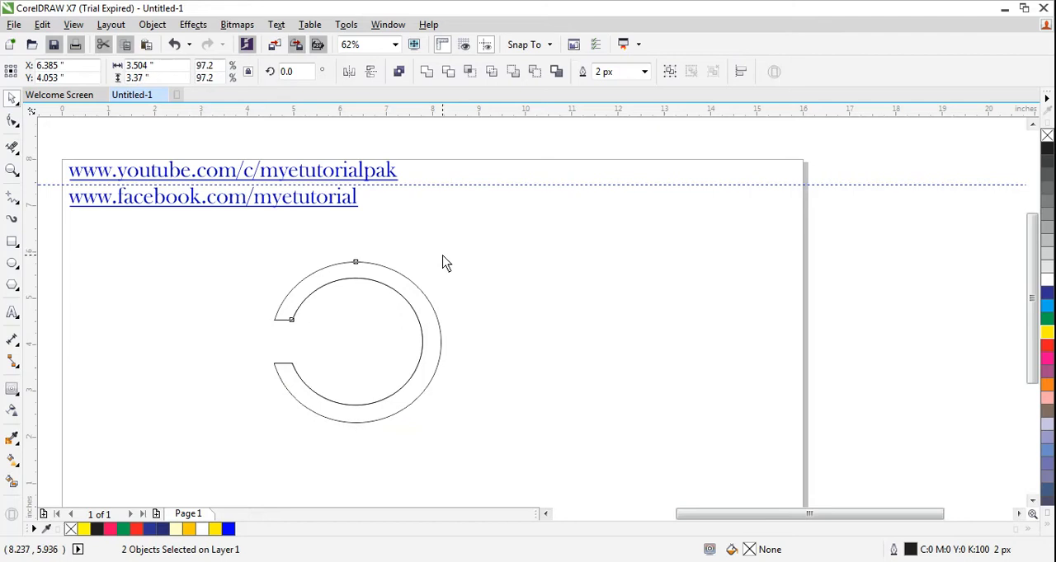
drag(443, 262, 440, 268)
drag(240, 267, 494, 443)
key(ctrl+d)
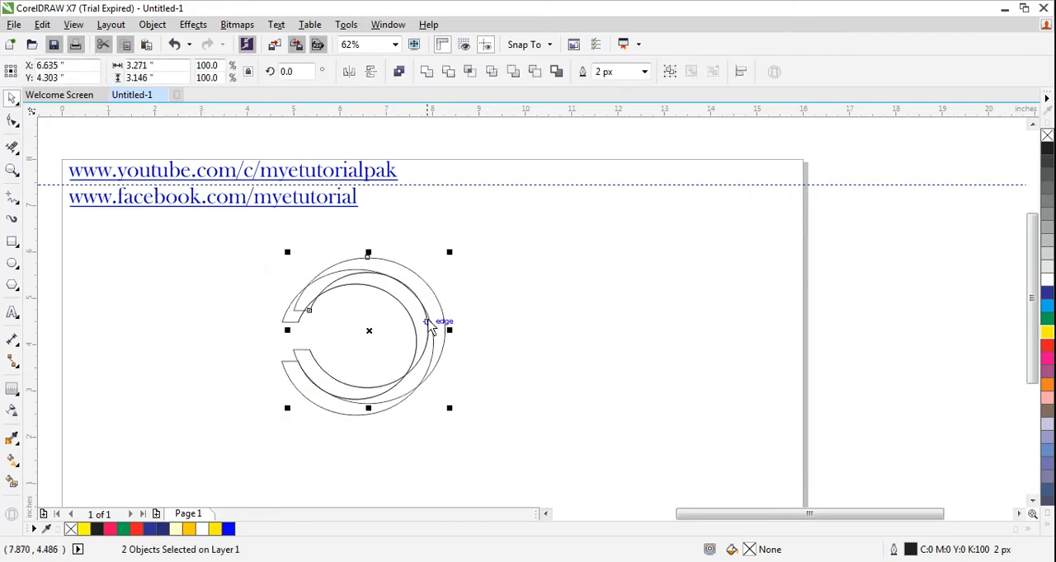
drag(442, 316, 582, 315)
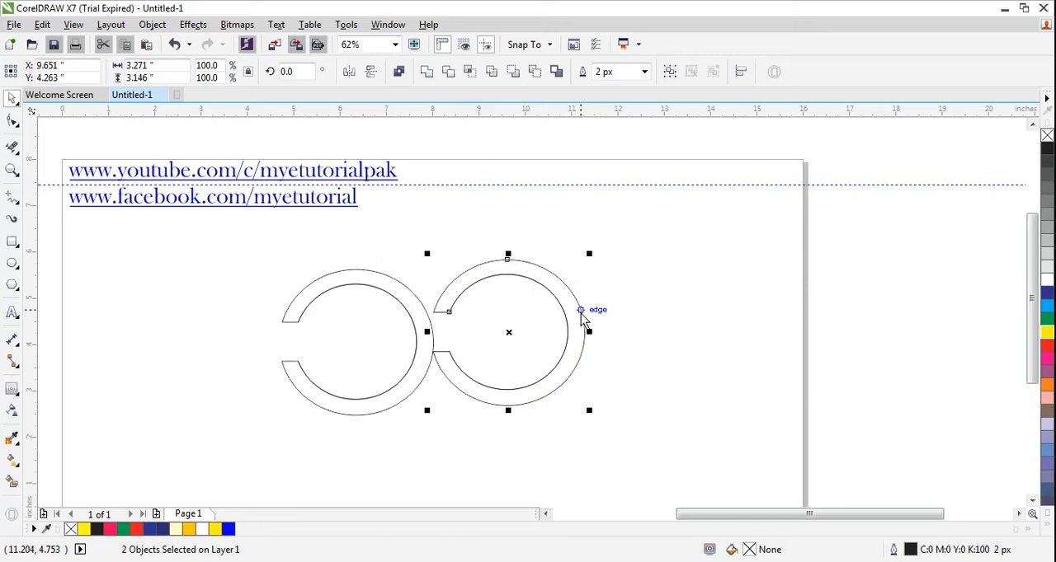
Move the horizontal guideline to about 4.47 inches, level with the upper edge of the left C's gap.
click(509, 338)
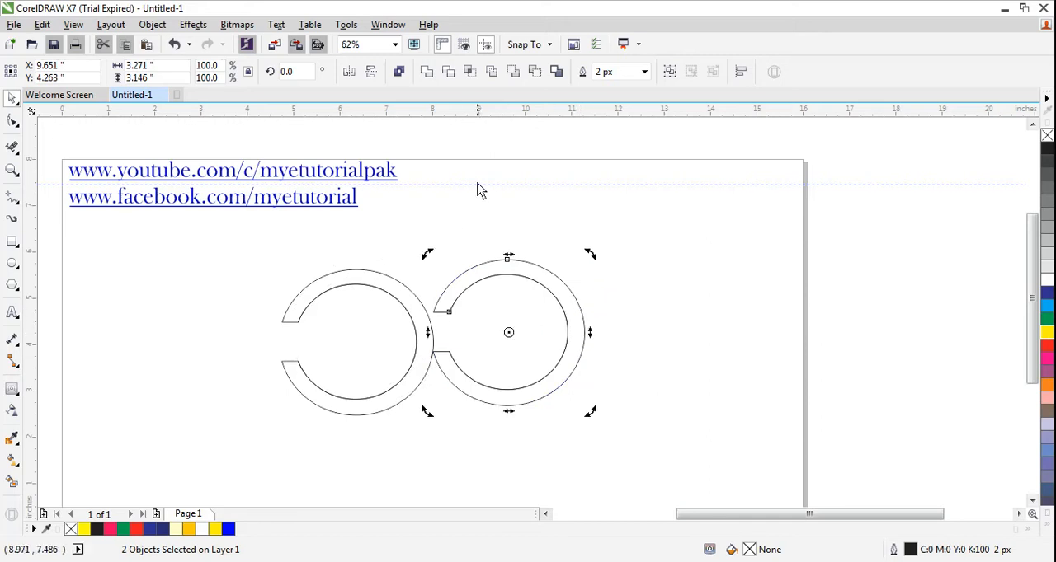
drag(478, 190, 476, 329)
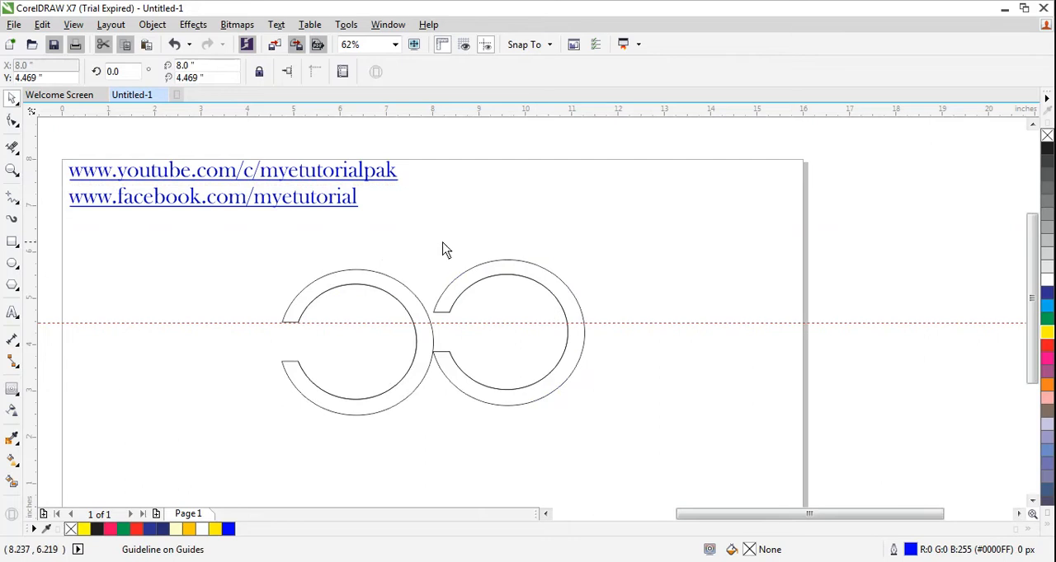
Rotate the right-hand copy of the C to about 172.6 degrees so that its opening faces right.
drag(442, 240, 625, 466)
key(F10)
drag(404, 237, 626, 466)
key(space)
click(512, 345)
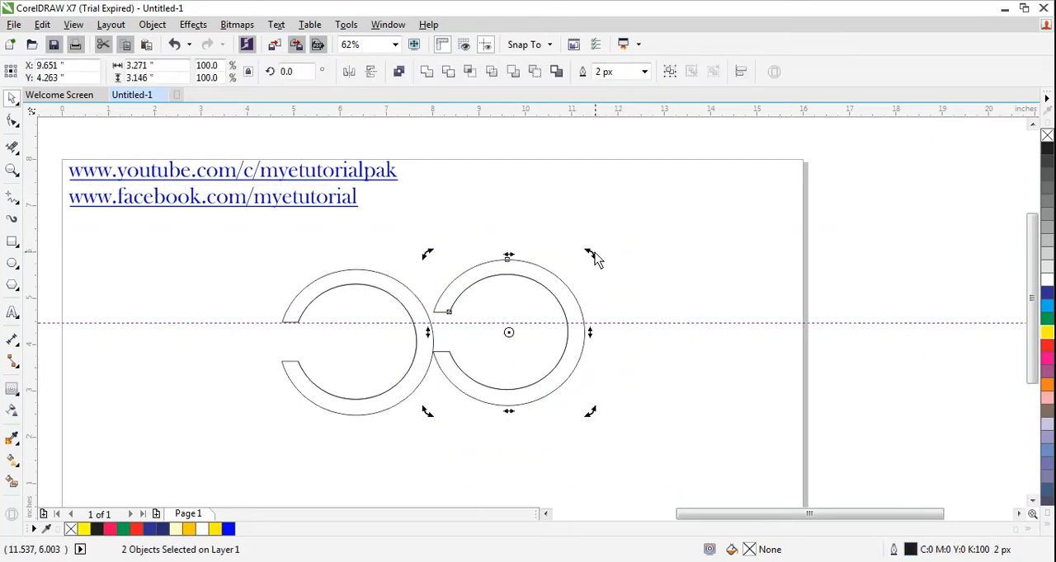
drag(591, 257, 618, 413)
key(ctrl+z)
click(510, 328)
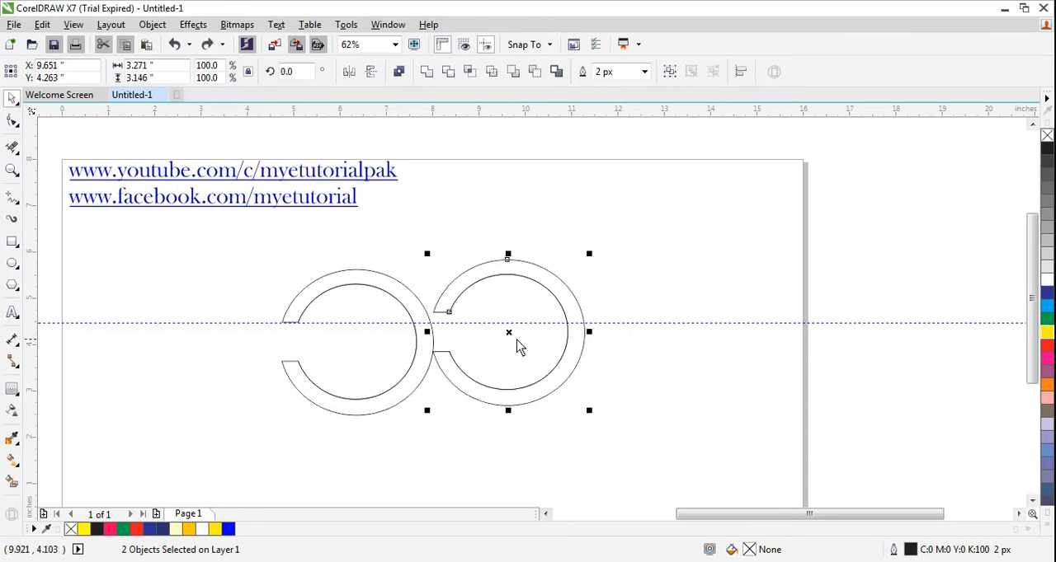
click(510, 335)
drag(592, 255, 420, 408)
click(616, 295)
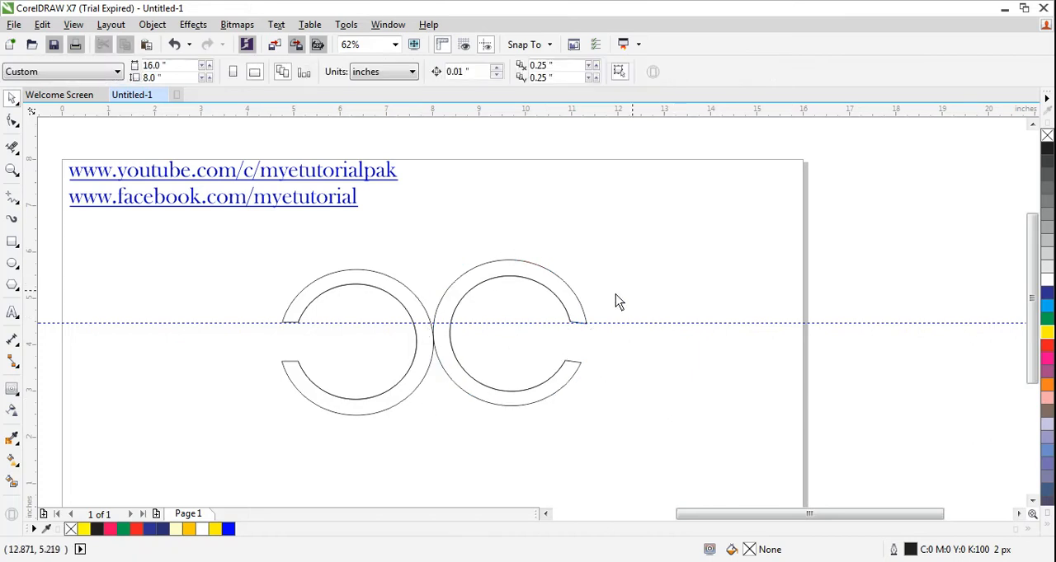
Move the rotated C horizontally to the left so that it overlaps the right part of the first C.
drag(427, 237, 668, 469)
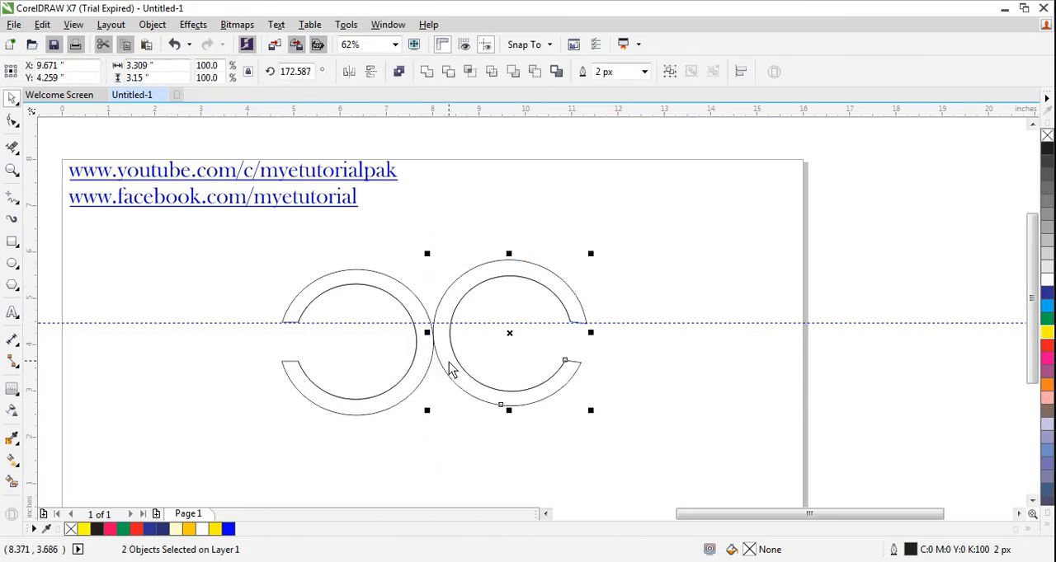
drag(459, 365, 391, 366)
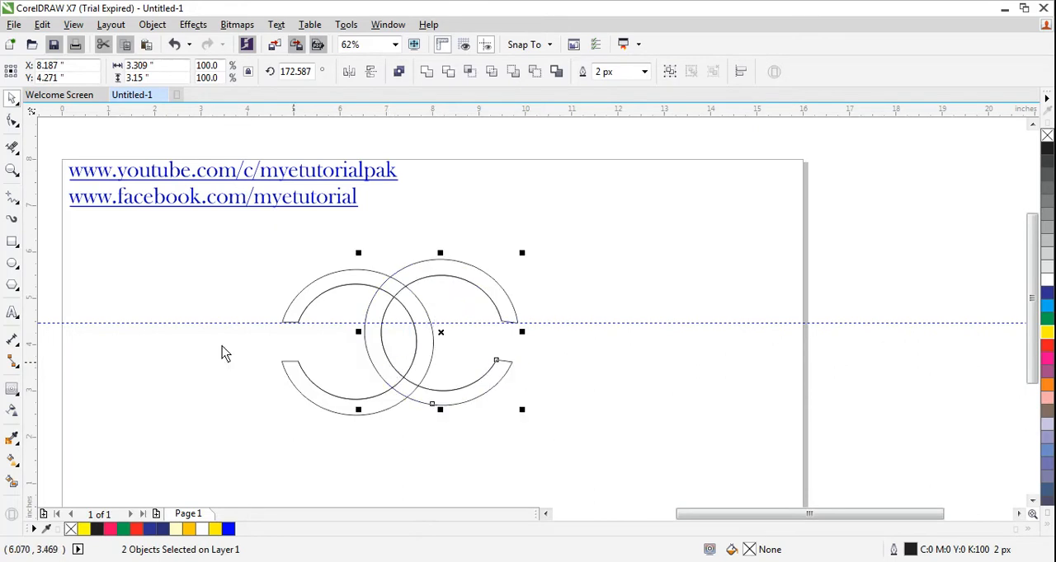
click(165, 363)
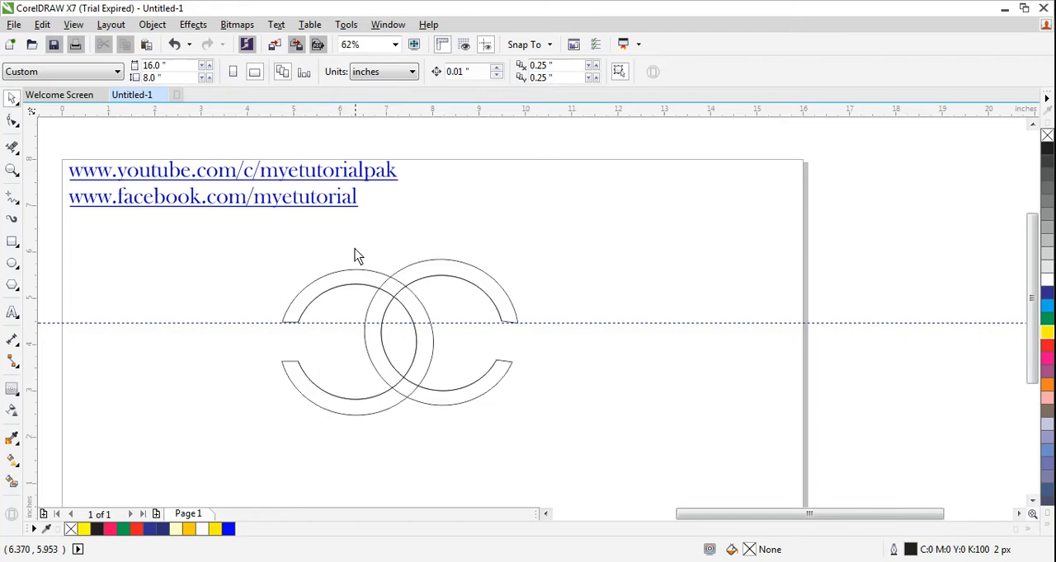
Rotate the overlapping right C to about 171.1 degrees and move it down level with the left C.
drag(355, 245, 575, 426)
click(440, 335)
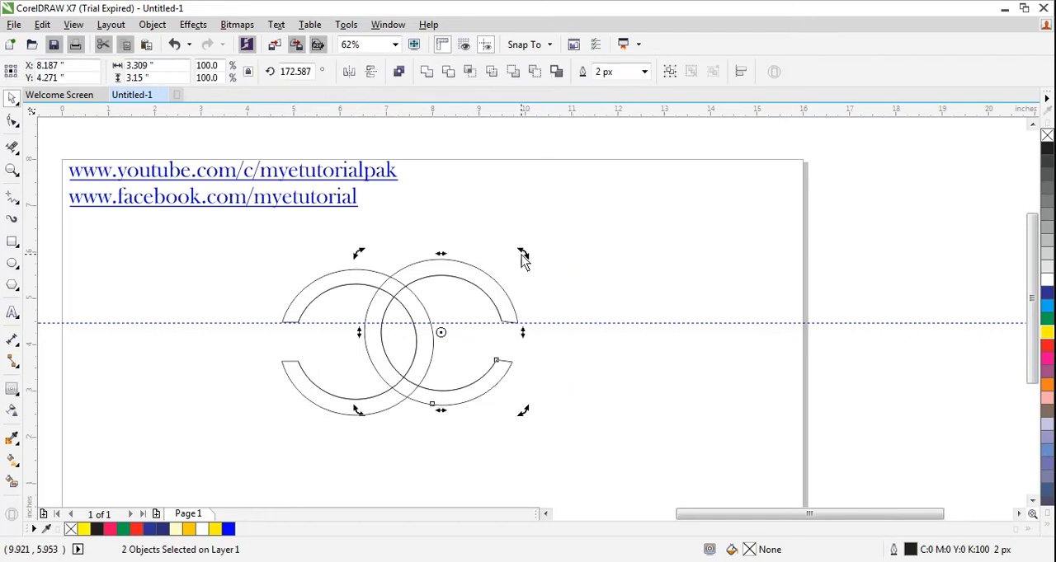
drag(528, 260, 528, 264)
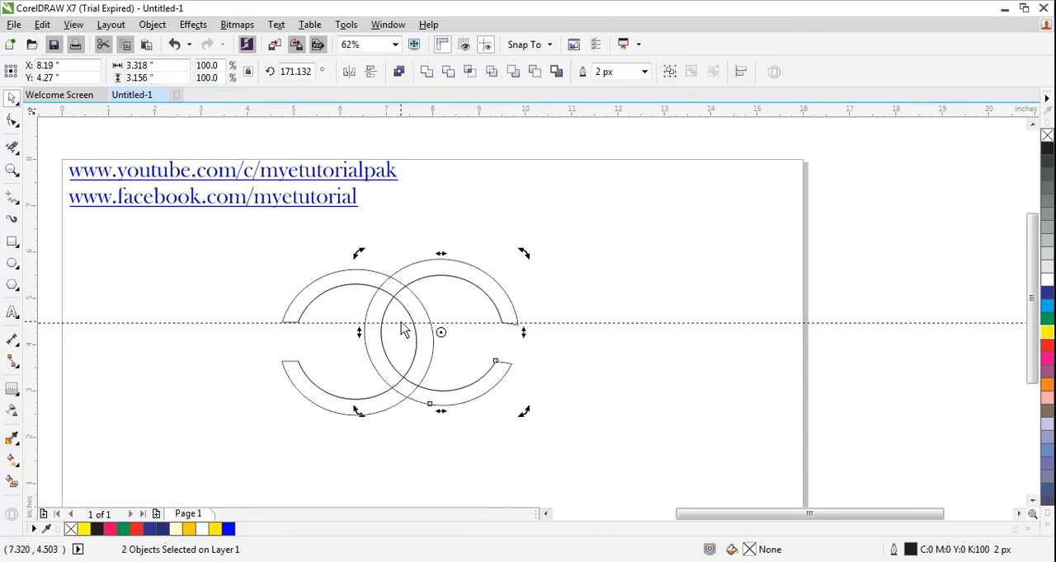
click(441, 333)
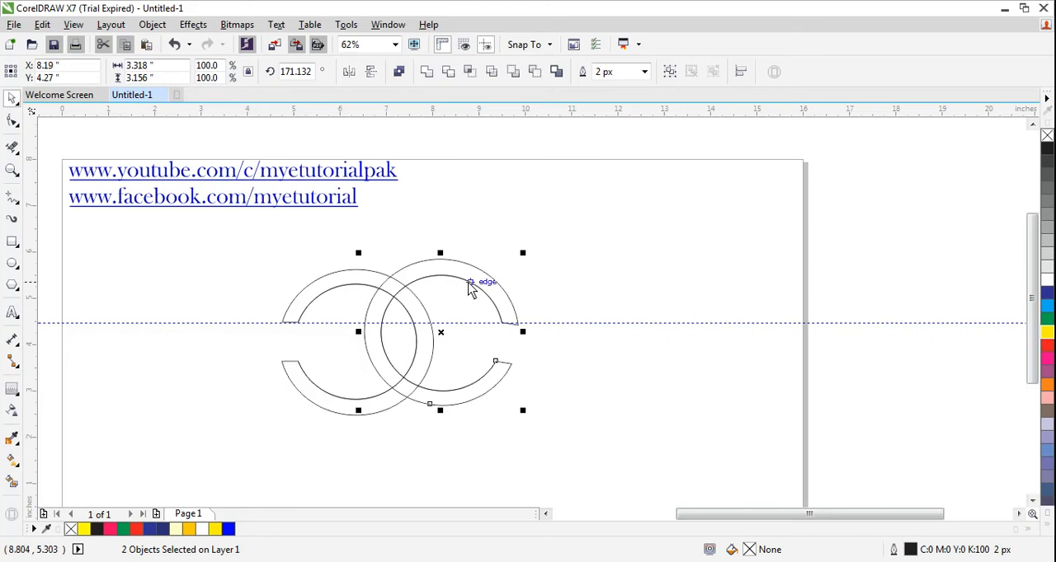
drag(449, 278, 448, 294)
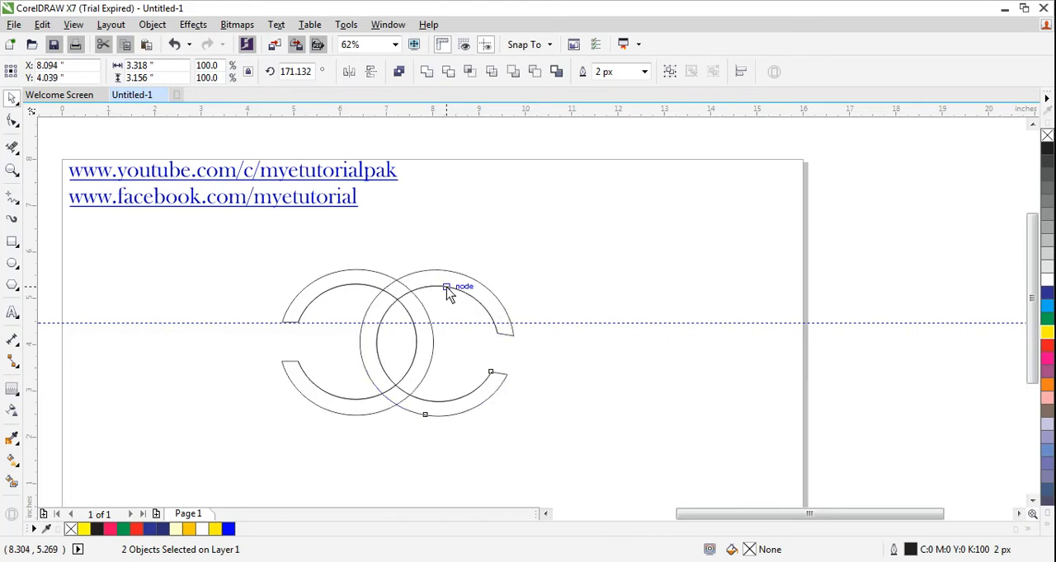
Rotate the right C to about 180.6 degrees so that its gap lines up with the left C's gap.
click(441, 353)
mouse_move(518, 264)
mouse_down()
mouse_move(499, 254)
mouse_move(501, 264)
mouse_up()
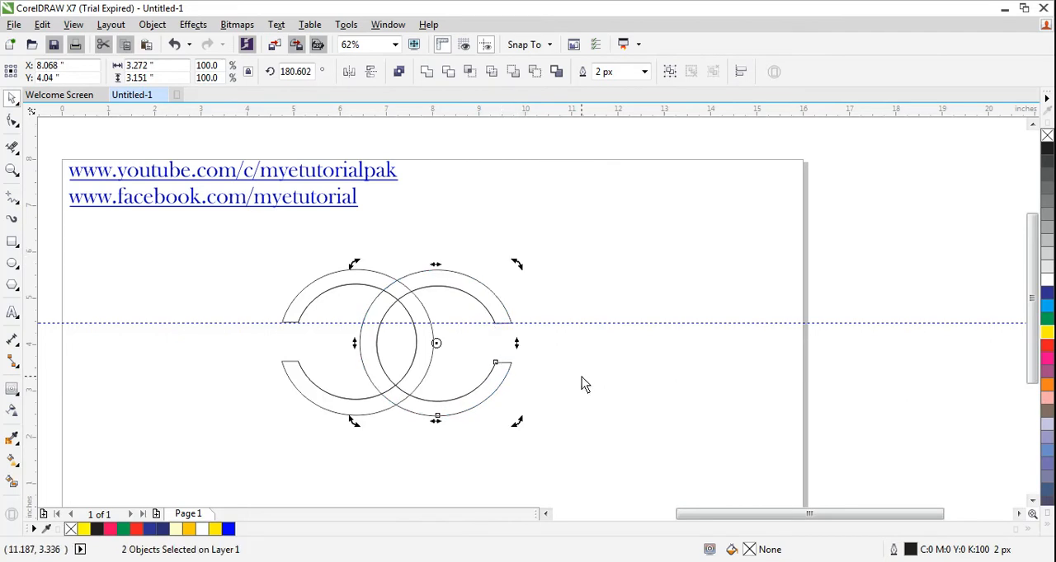
click(581, 385)
Move the horizontal guideline off the drawing to just above the page's top edge.
drag(262, 324, 243, 151)
click(198, 353)
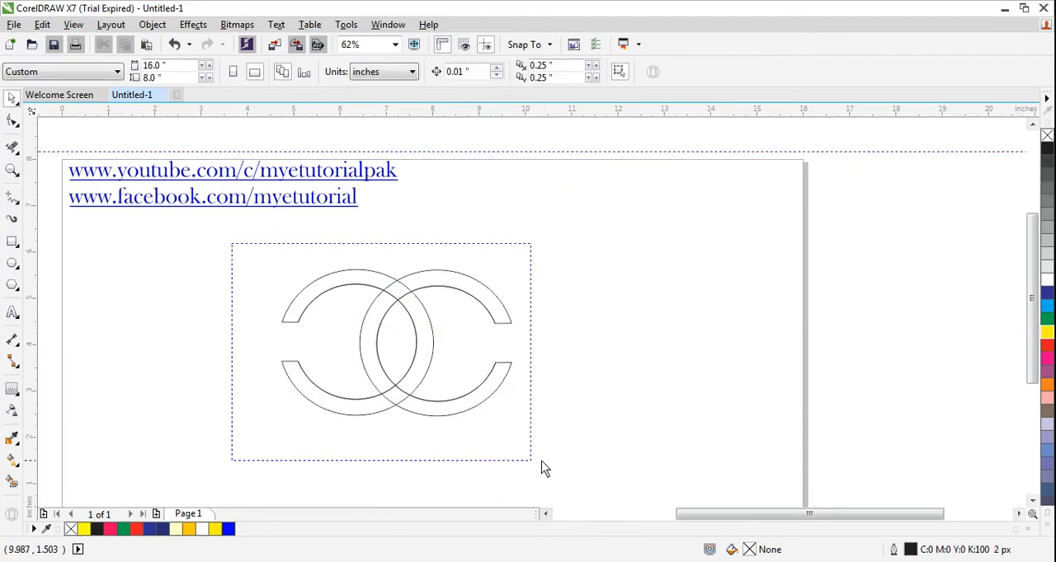
Delete the overlapping segments where the two Cs cross so that they interlock, undoing any wrongly removed segments.
drag(542, 468, 543, 468)
click(13, 122)
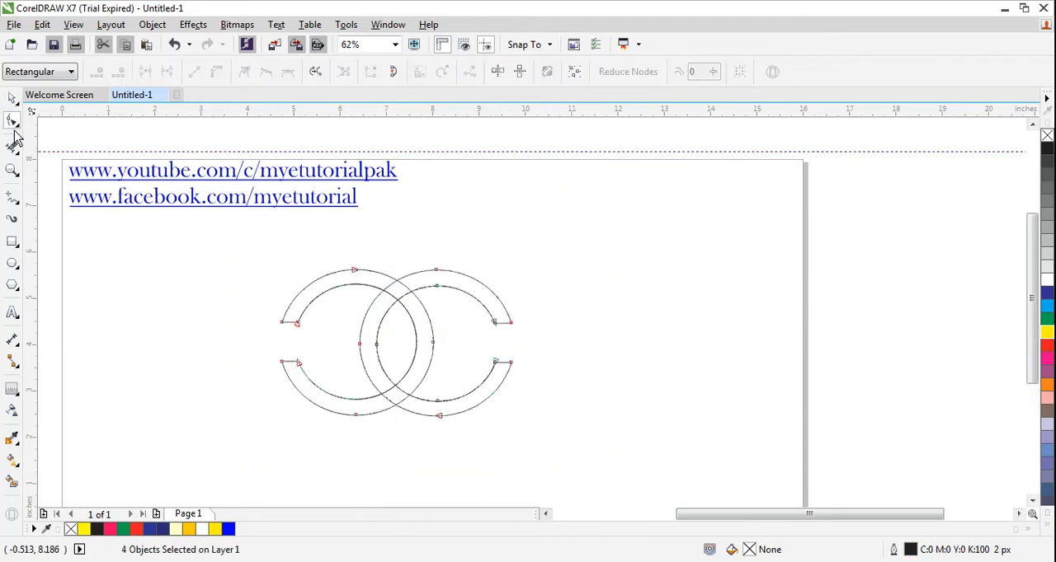
click(12, 147)
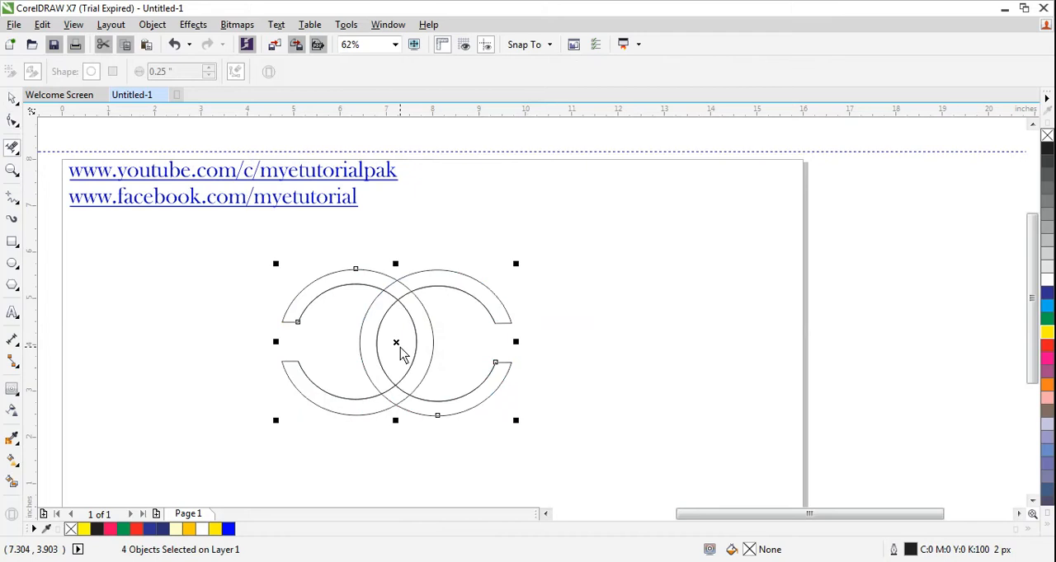
click(391, 296)
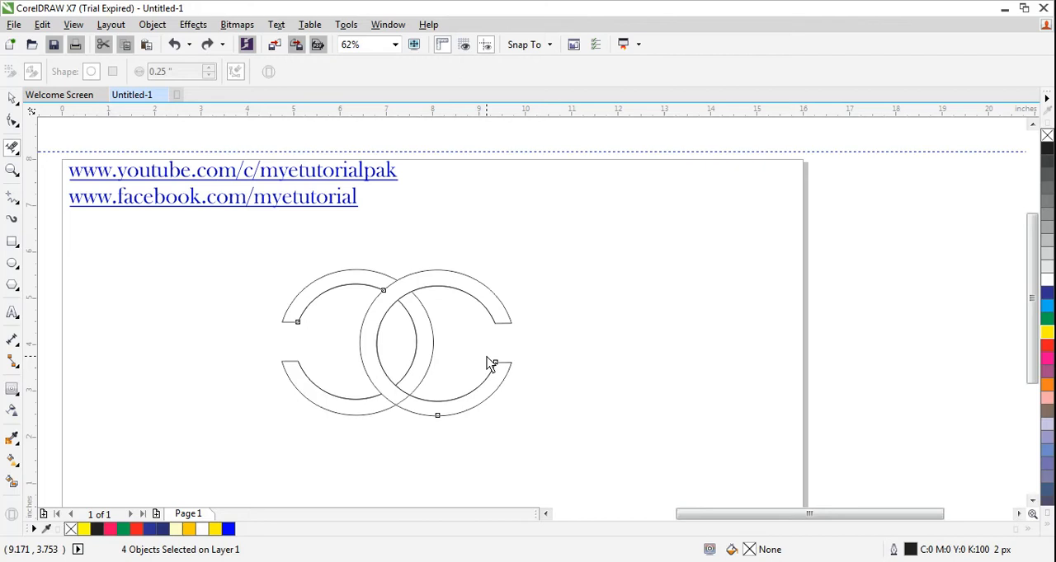
key(ctrl+z)
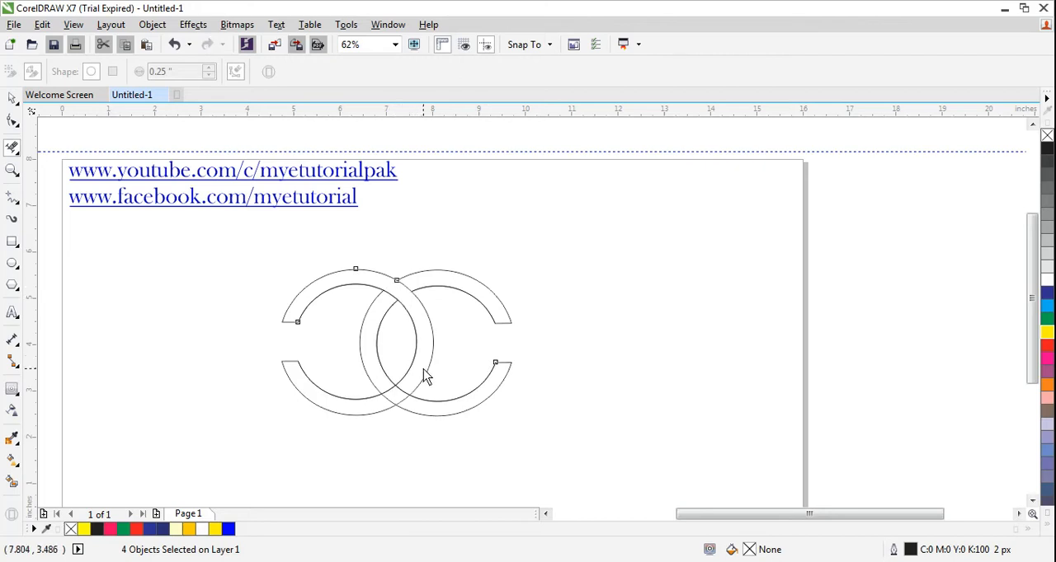
click(399, 411)
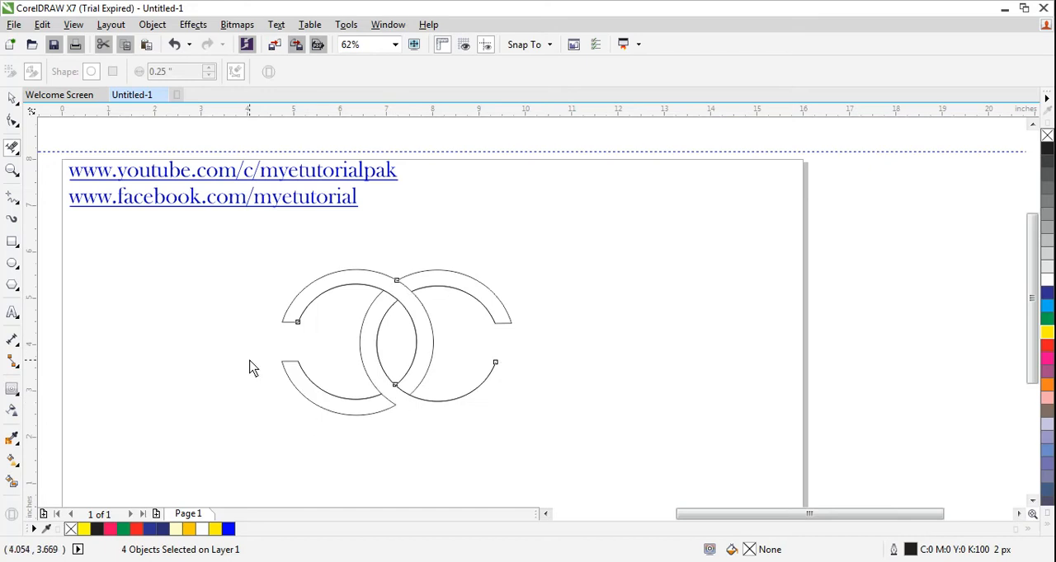
key(ctrl+z)
Use Smart Fill to colour the upper and lower parts of the left C yellow (#FFFF00).
click(13, 97)
drag(212, 245, 571, 466)
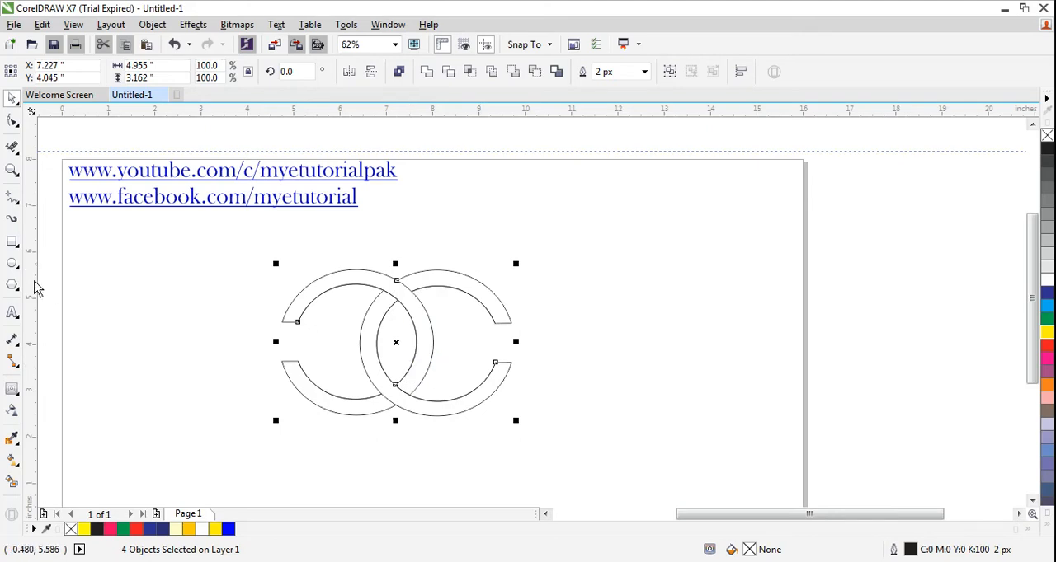
click(13, 485)
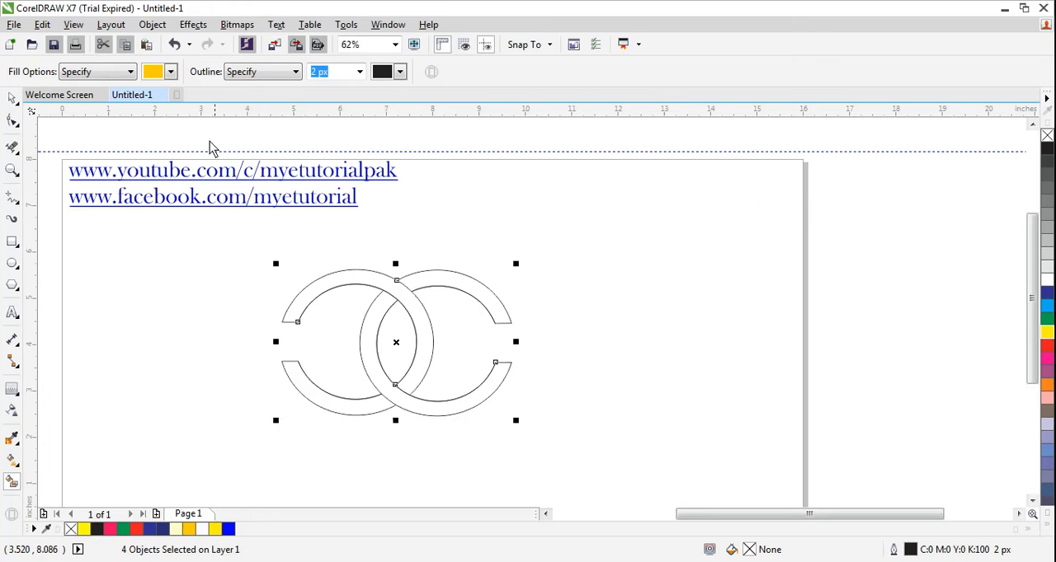
click(171, 73)
drag(223, 152, 224, 112)
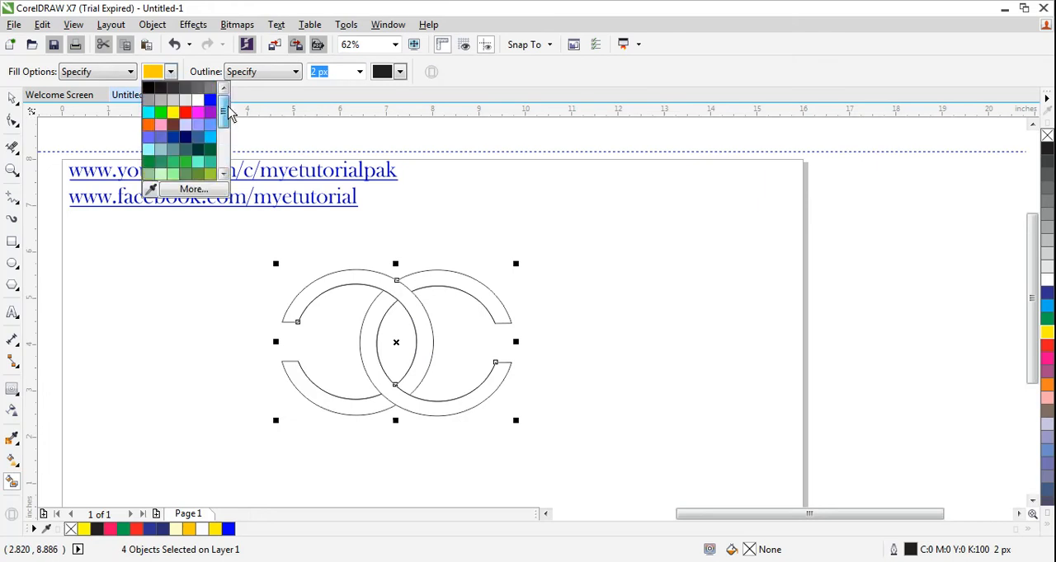
click(172, 111)
click(315, 294)
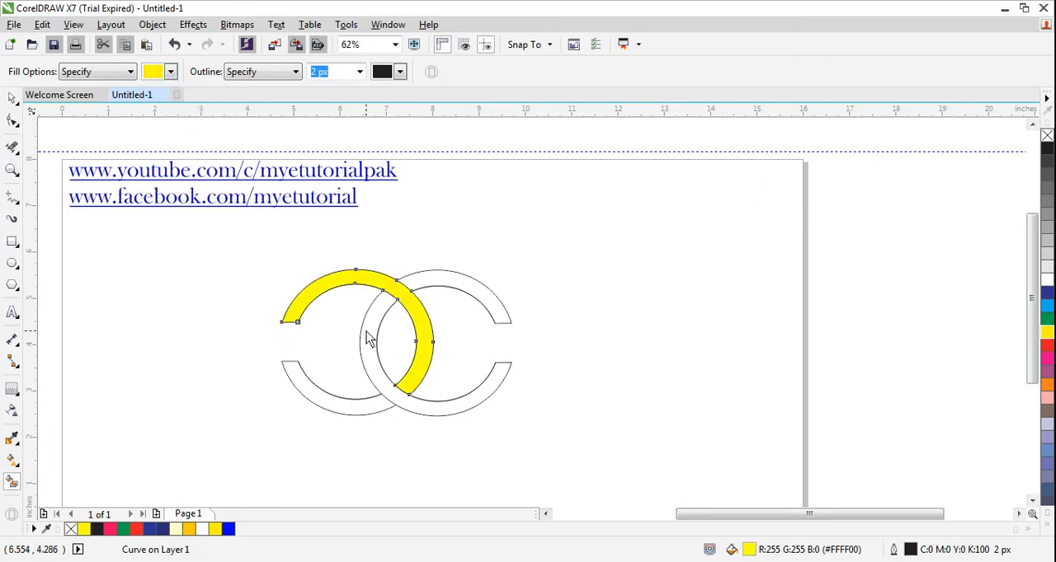
click(338, 410)
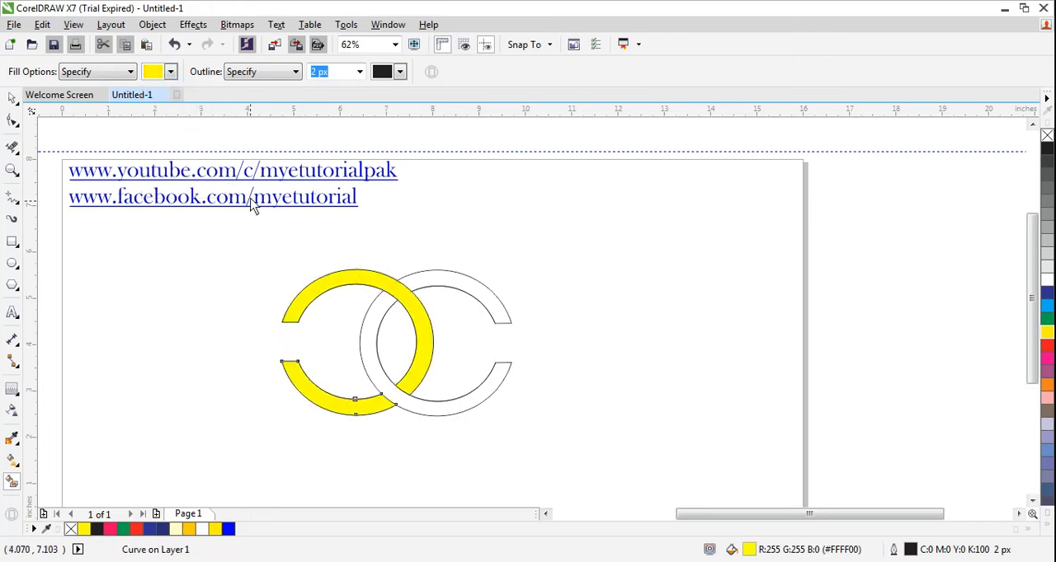
Use Smart Fill to colour both parts of the right C blue (#336699), leaving nothing selected.
click(171, 73)
drag(223, 108, 223, 103)
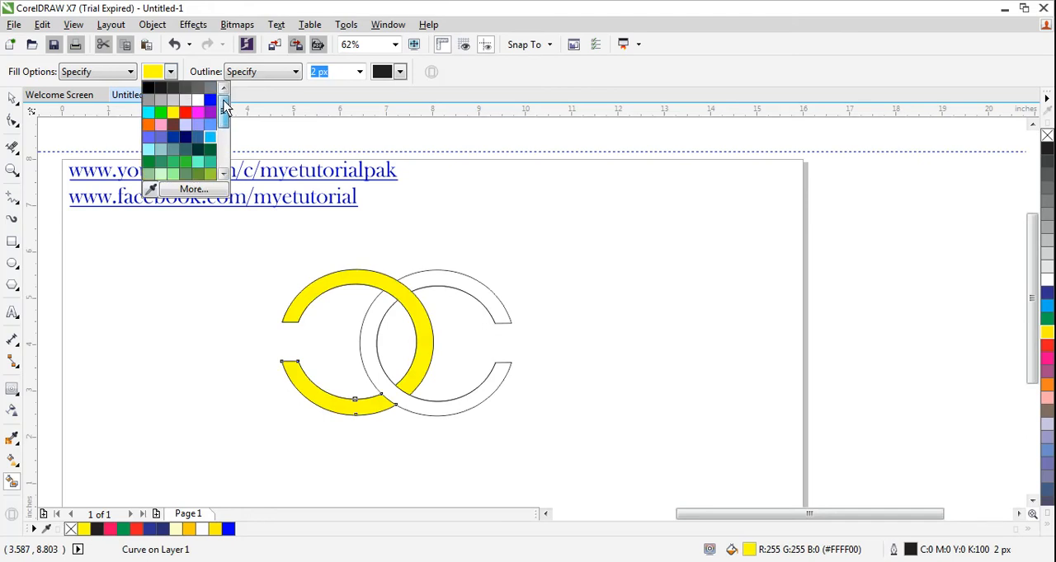
click(198, 140)
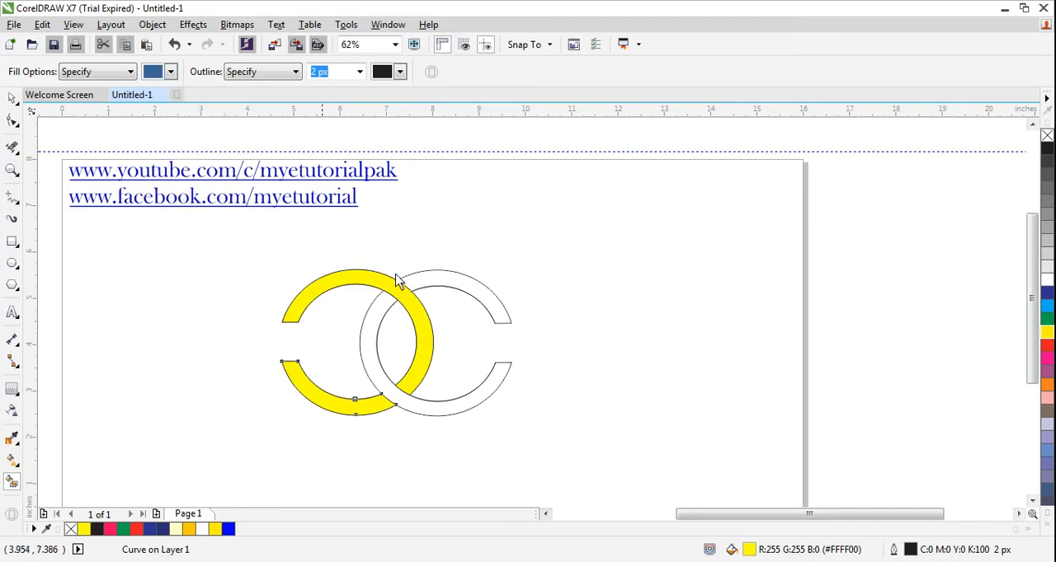
click(462, 289)
click(378, 331)
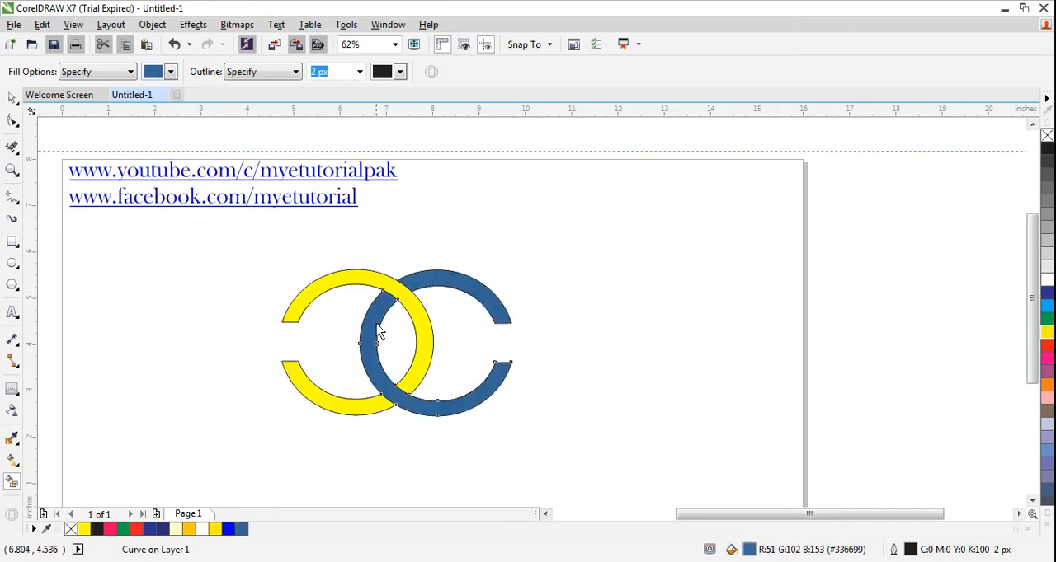
click(12, 97)
click(171, 386)
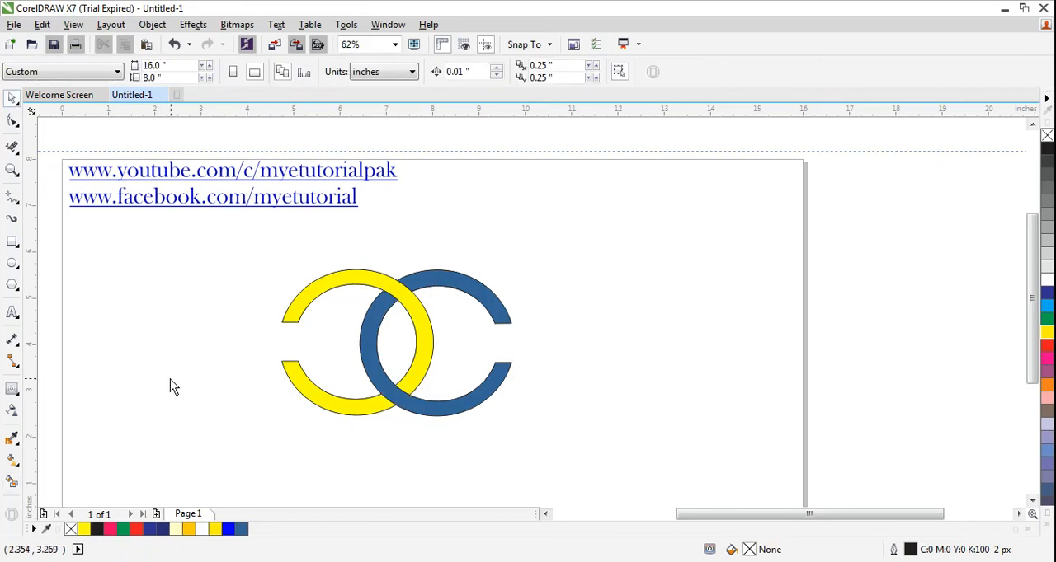
Try an upward fountain fill from yellow to brownish red (#9C4949) on the left C's lower part, and undo it.
click(13, 462)
click(81, 465)
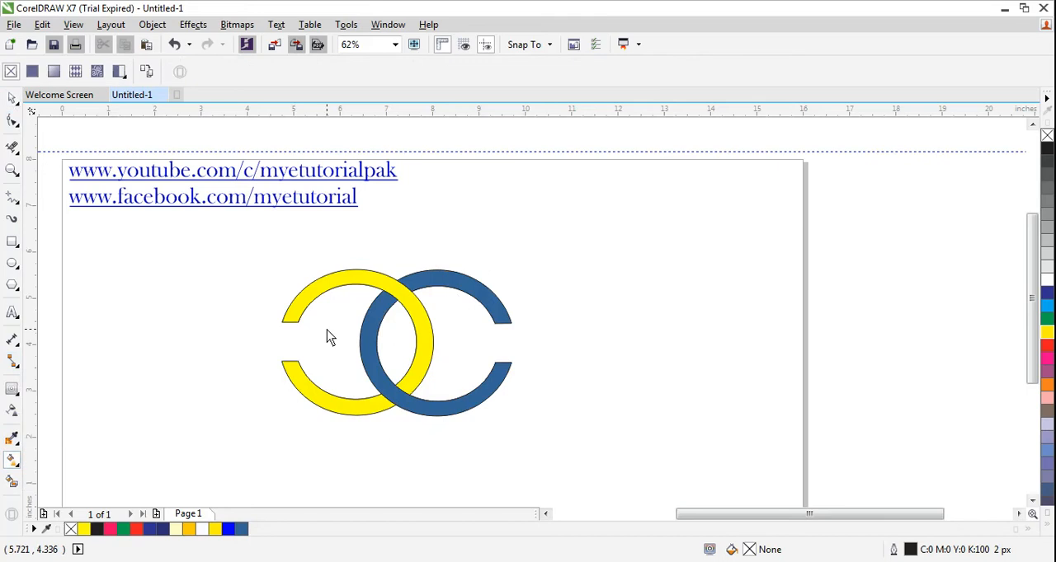
drag(345, 405, 356, 286)
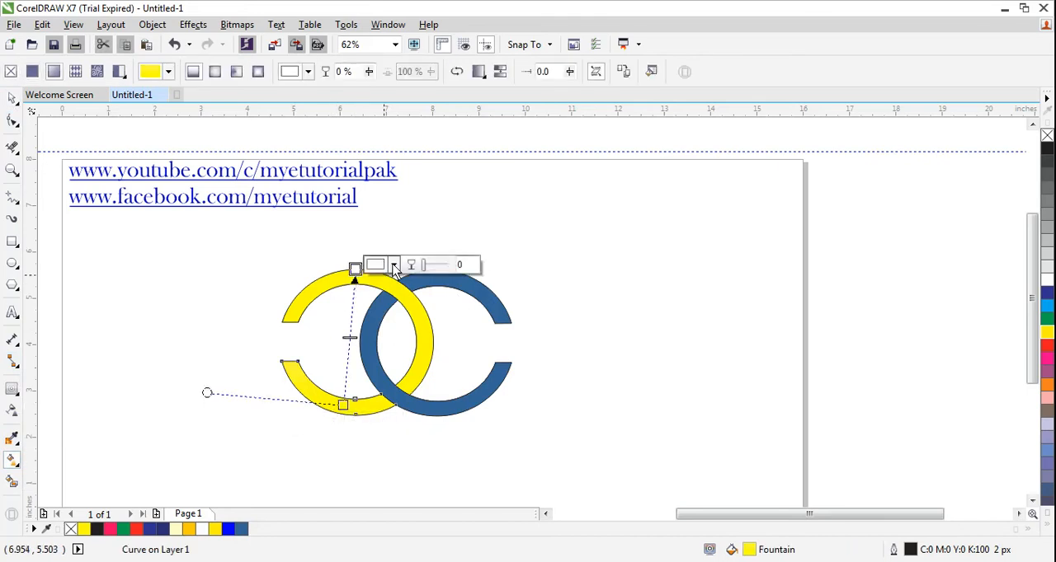
click(394, 265)
mouse_move(377, 341)
mouse_down()
mouse_move(412, 354)
mouse_move(422, 373)
mouse_up()
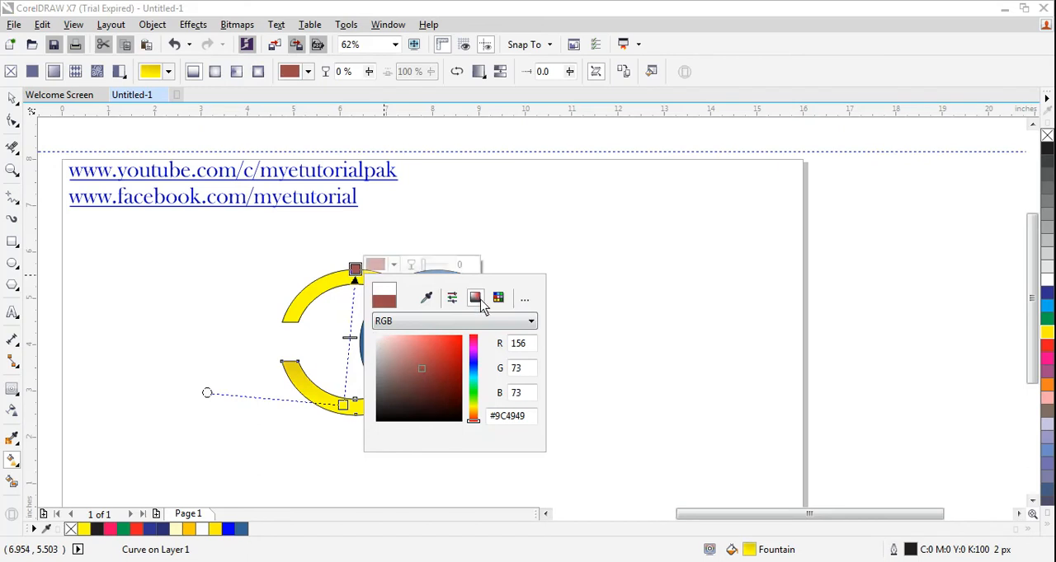
click(551, 291)
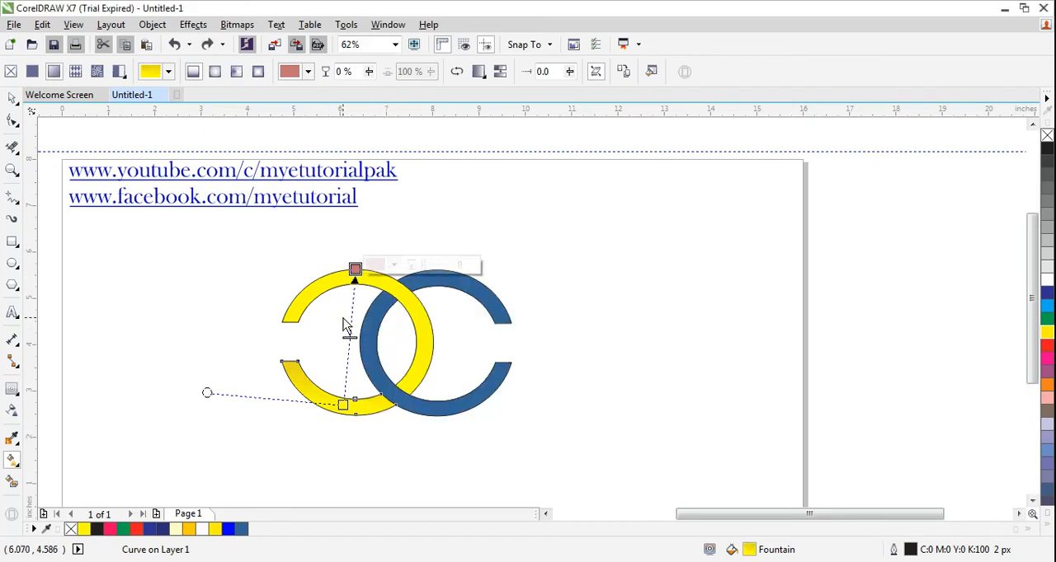
key(ctrl+z)
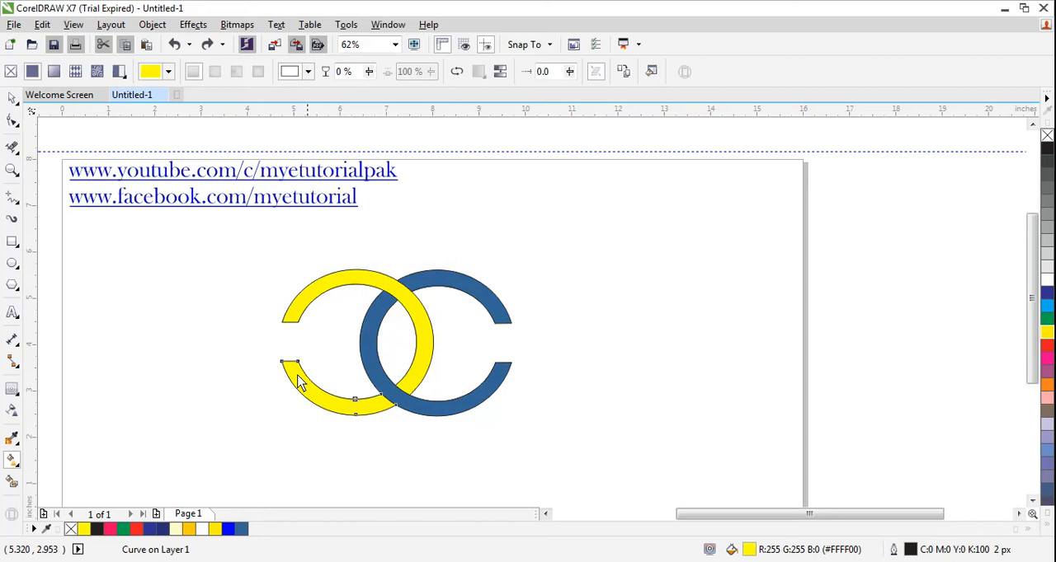
click(247, 262)
Select all pieces of the left C and apply an upward yellow-to-white fountain fill across them.
click(13, 99)
drag(252, 279, 415, 431)
click(18, 468)
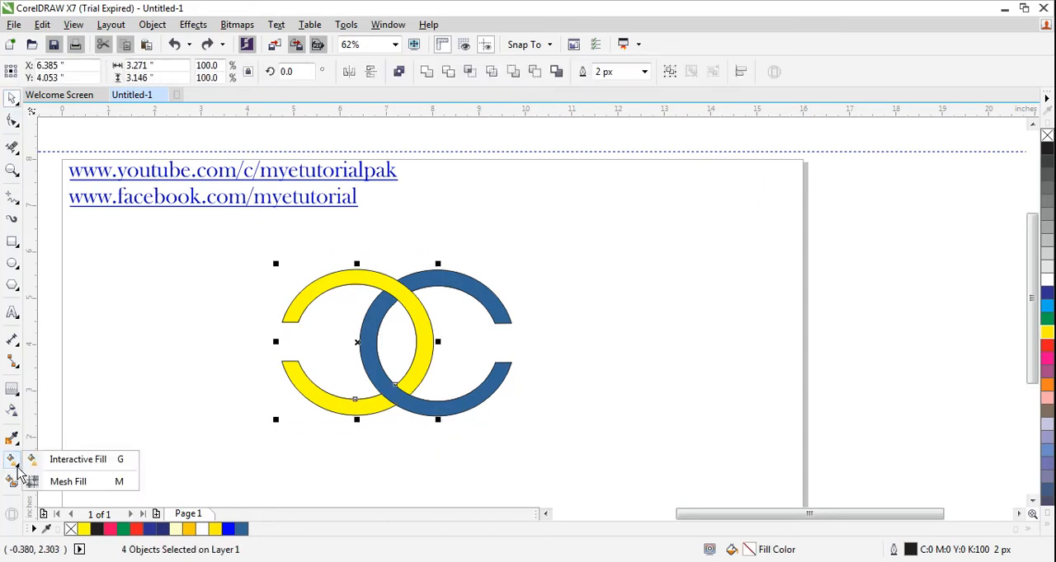
click(62, 458)
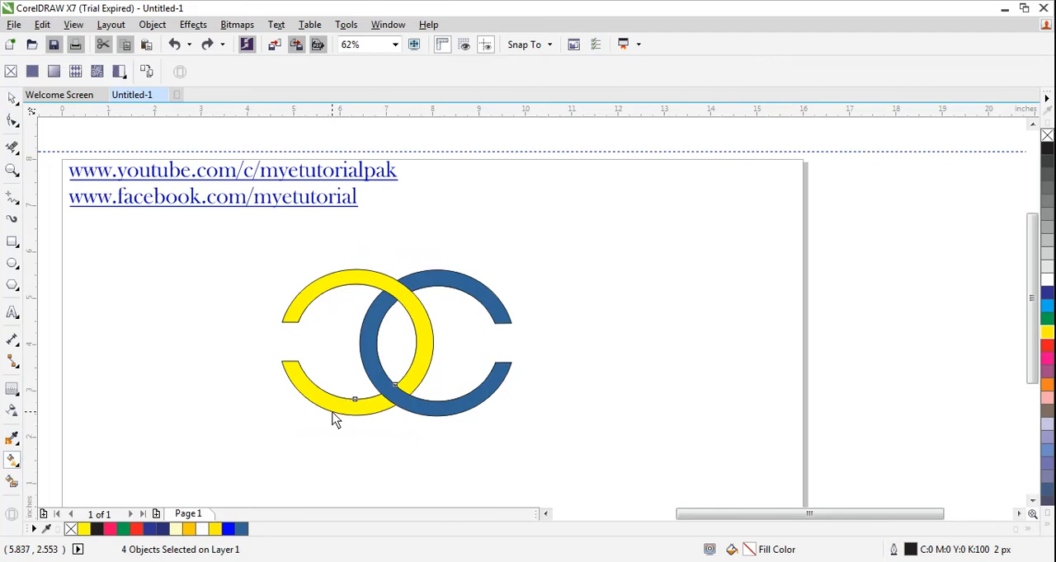
drag(332, 410, 362, 277)
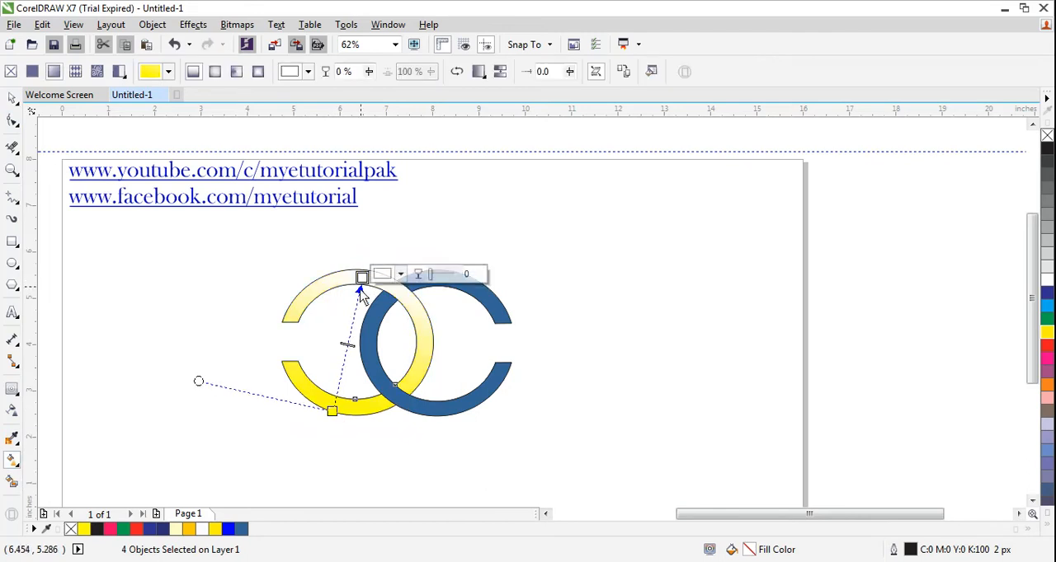
Set the upper end colour of the left C's fountain fill to a pale yellow-green.
click(400, 275)
drag(480, 422, 480, 412)
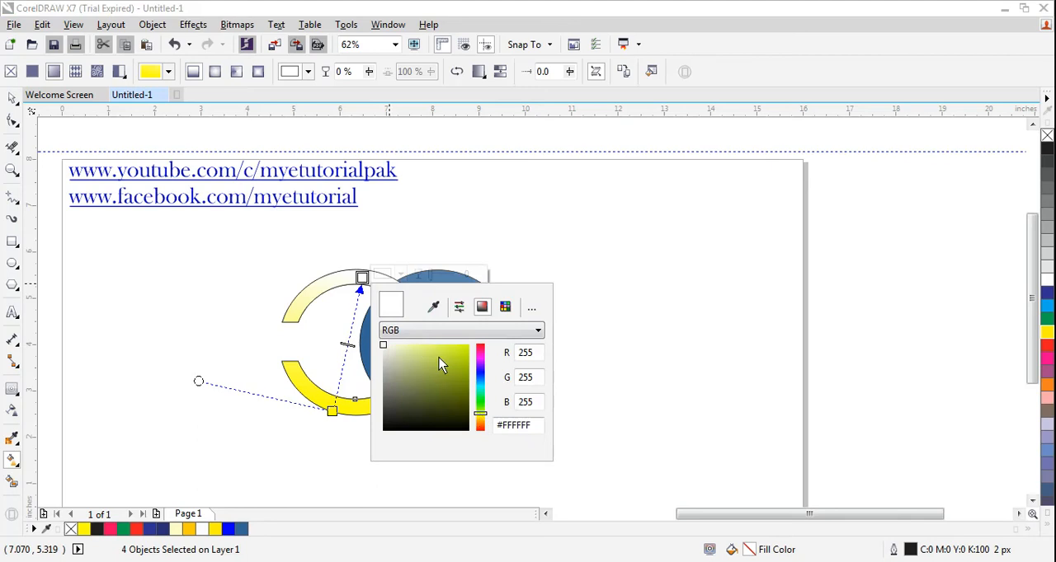
click(422, 347)
click(410, 365)
click(407, 361)
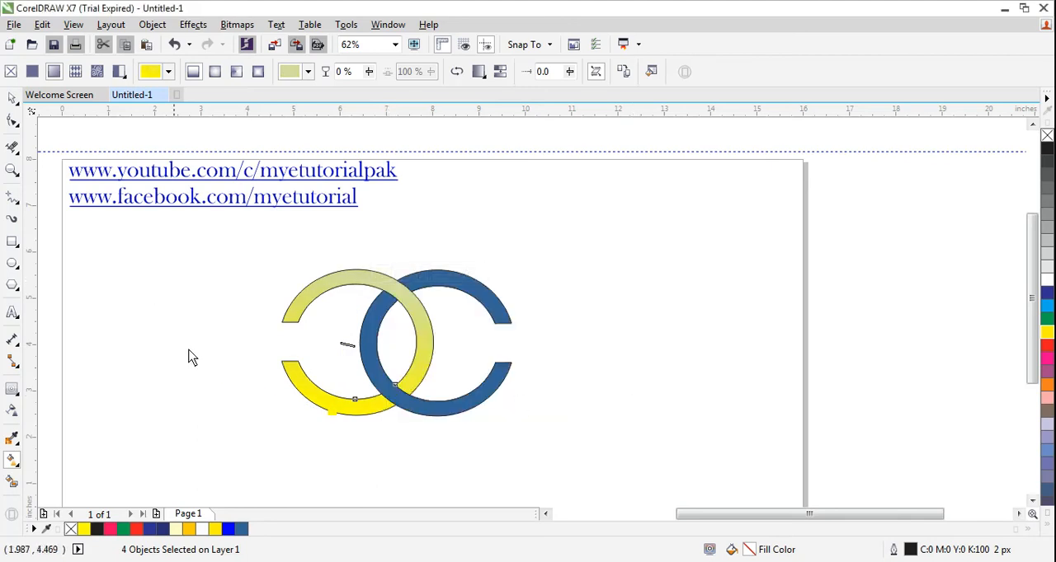
Apply a downward fountain fill to the right C's upper part, ending in light blue #B9CEDE.
click(435, 285)
drag(431, 274, 446, 403)
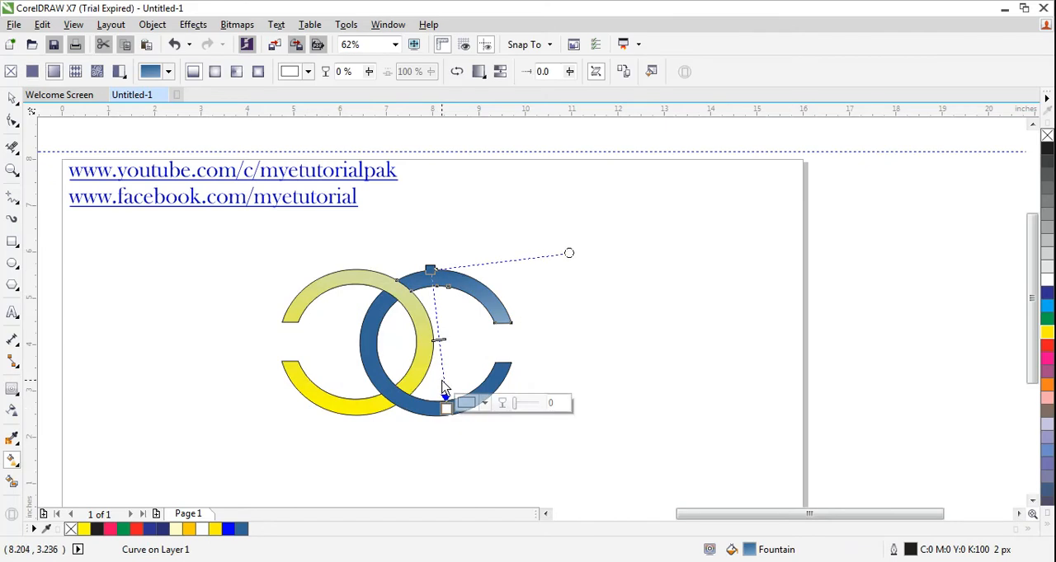
click(484, 402)
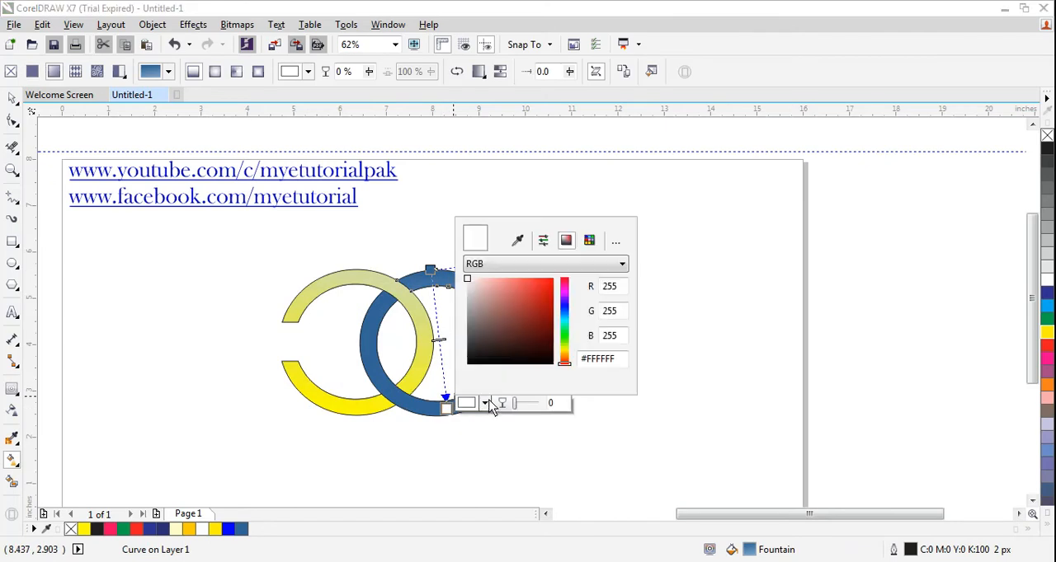
click(564, 315)
click(498, 311)
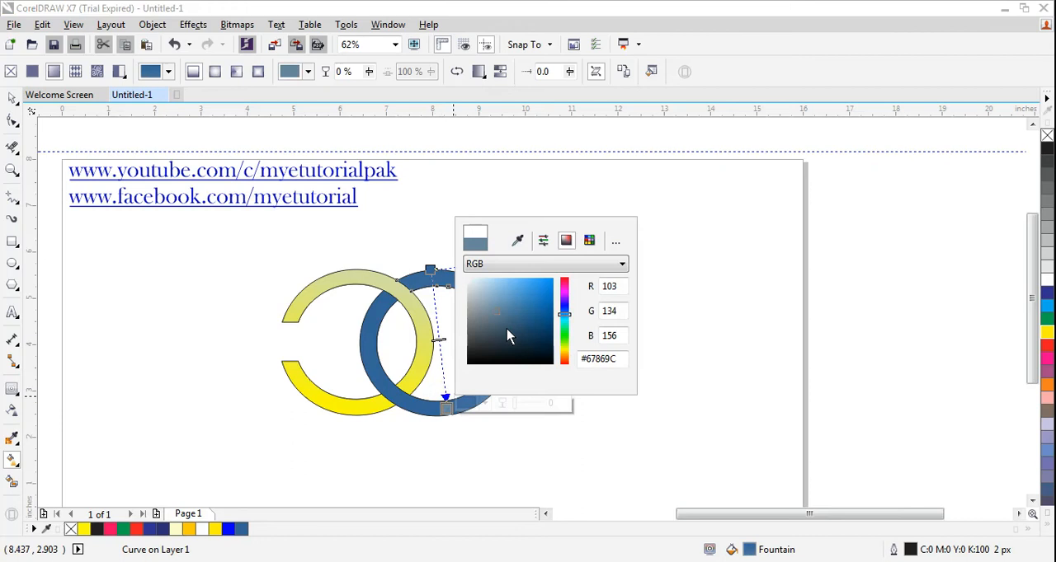
click(481, 292)
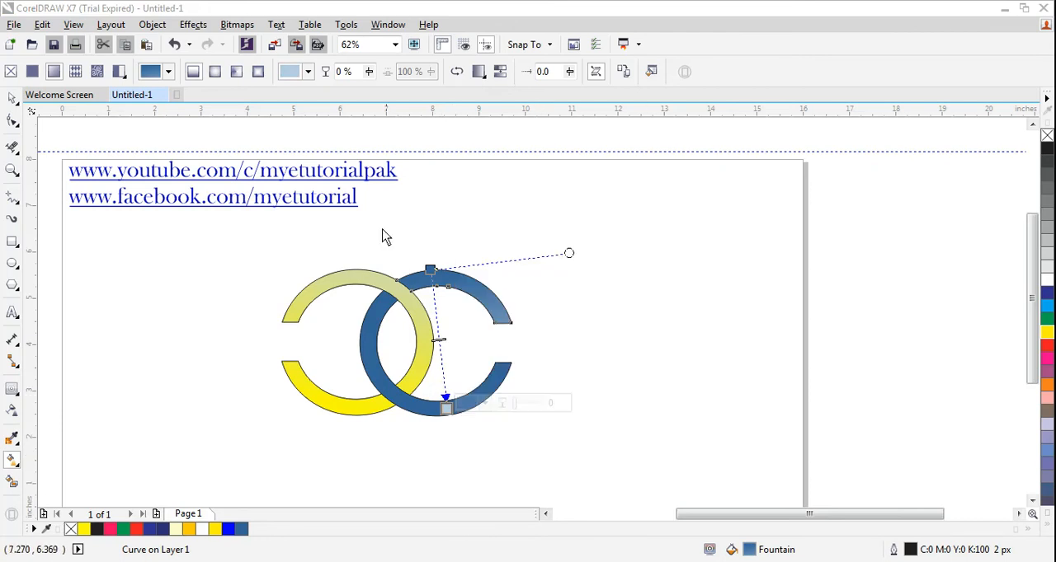
click(185, 258)
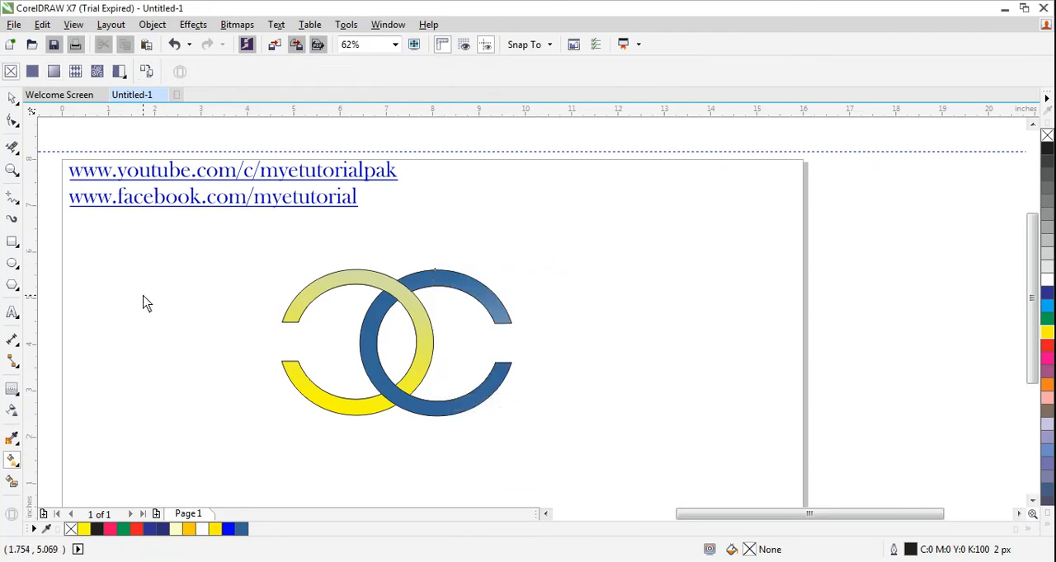
Change the end colour of the right C's fountain fill to near-black #25282B.
click(435, 285)
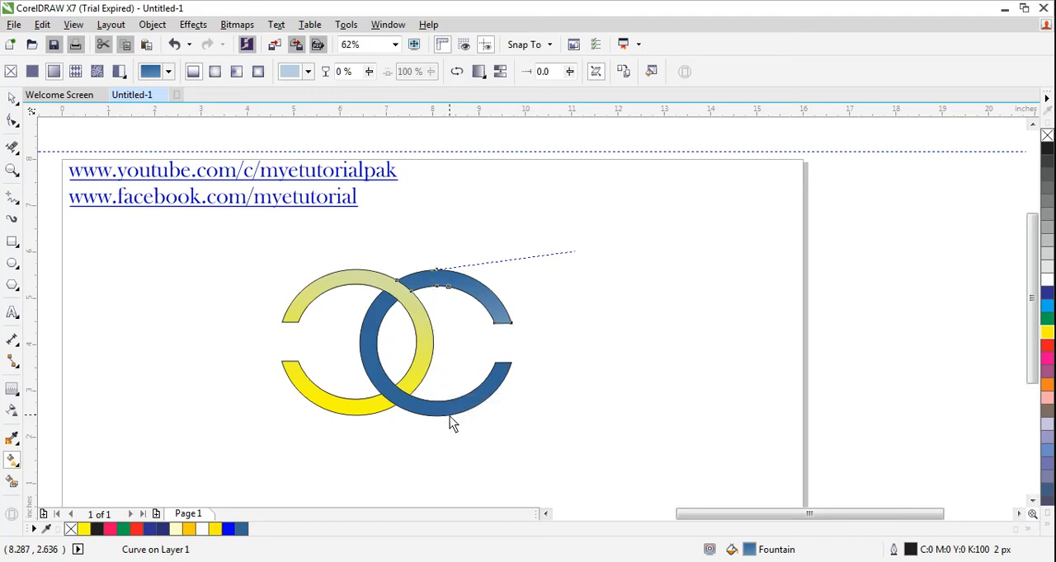
click(446, 411)
click(488, 409)
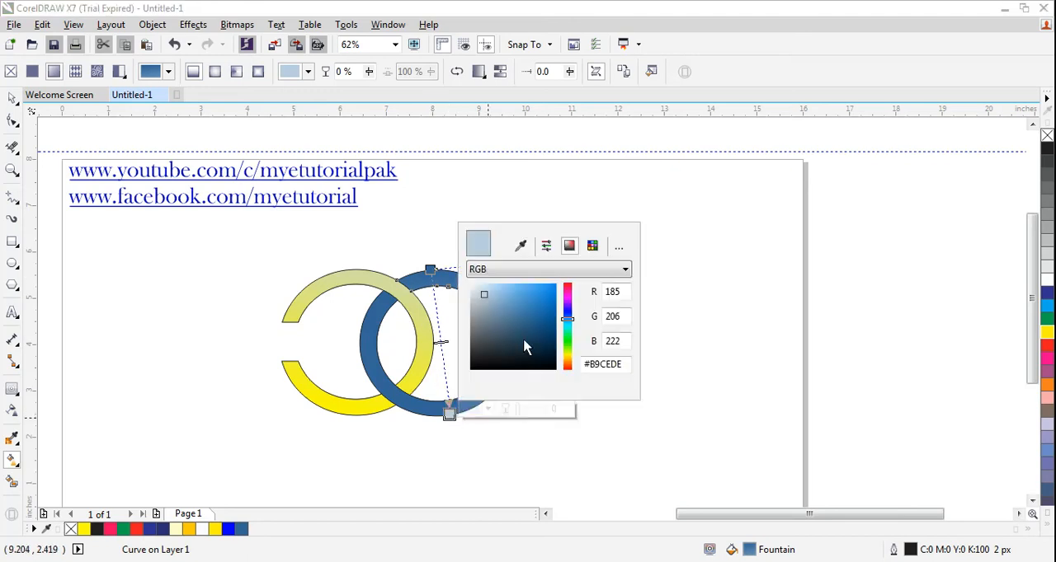
click(493, 351)
click(482, 354)
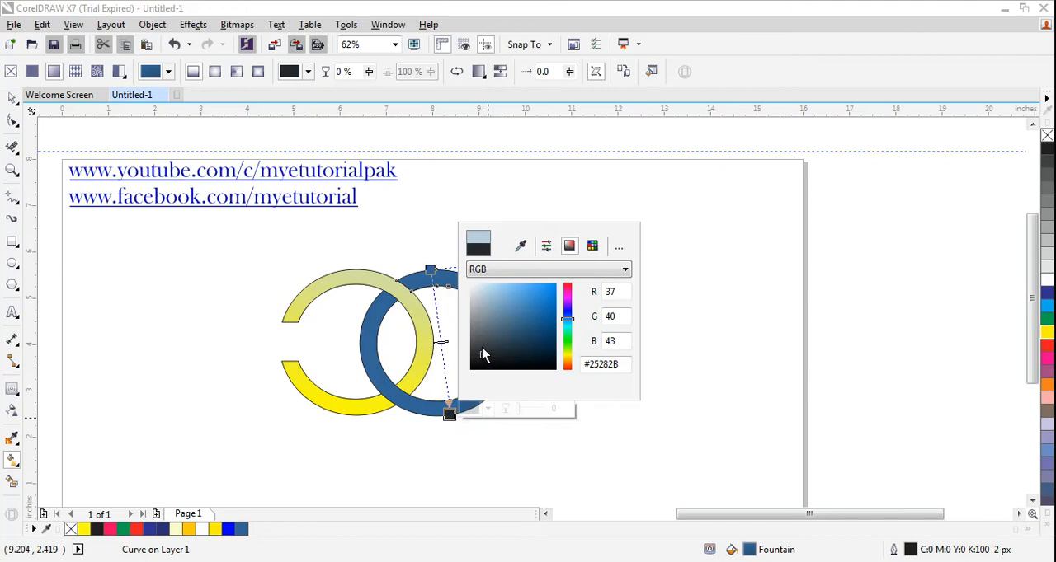
click(642, 243)
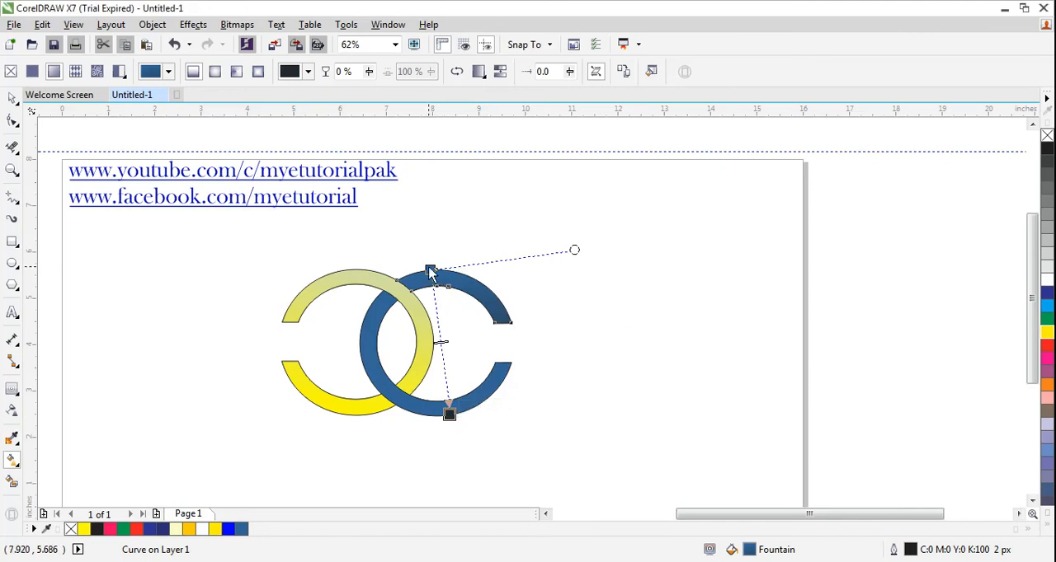
Redraw the fountain fill on the right C's upper part slightly slanted downwards and set its end colour to grey-blue #6F7B87.
drag(430, 275, 427, 279)
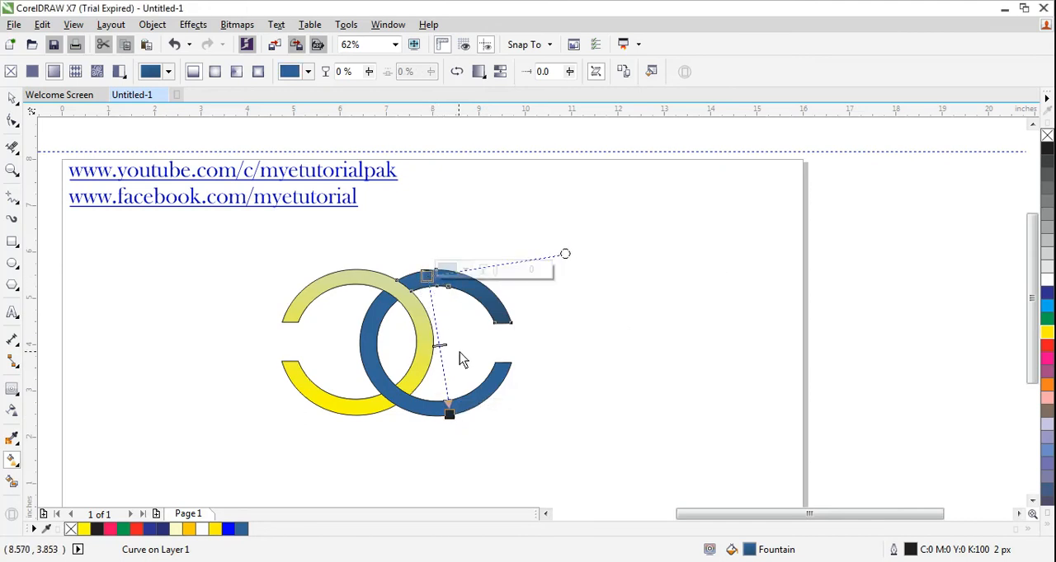
drag(449, 413, 460, 413)
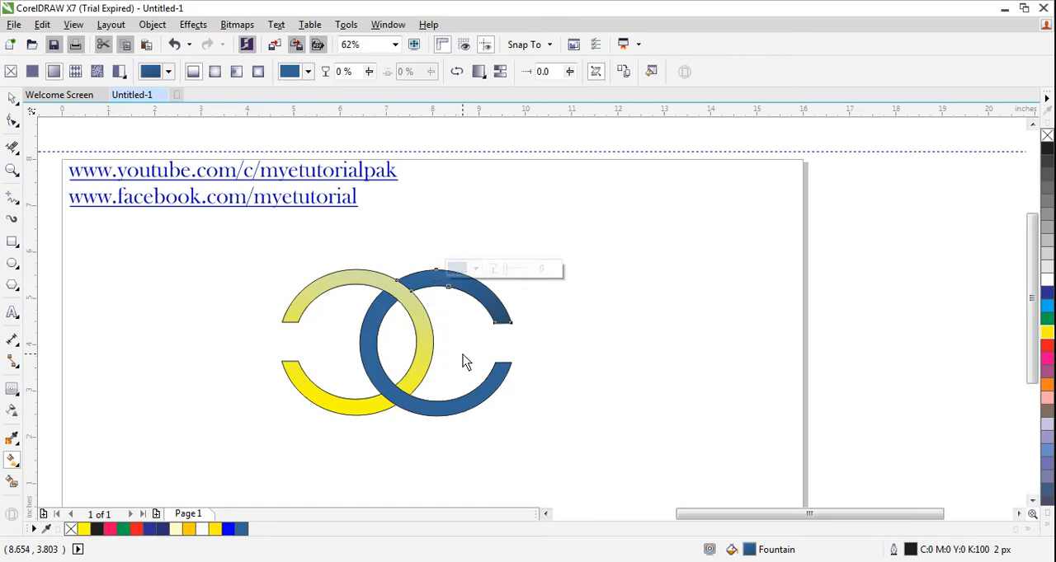
click(420, 275)
drag(422, 271, 460, 408)
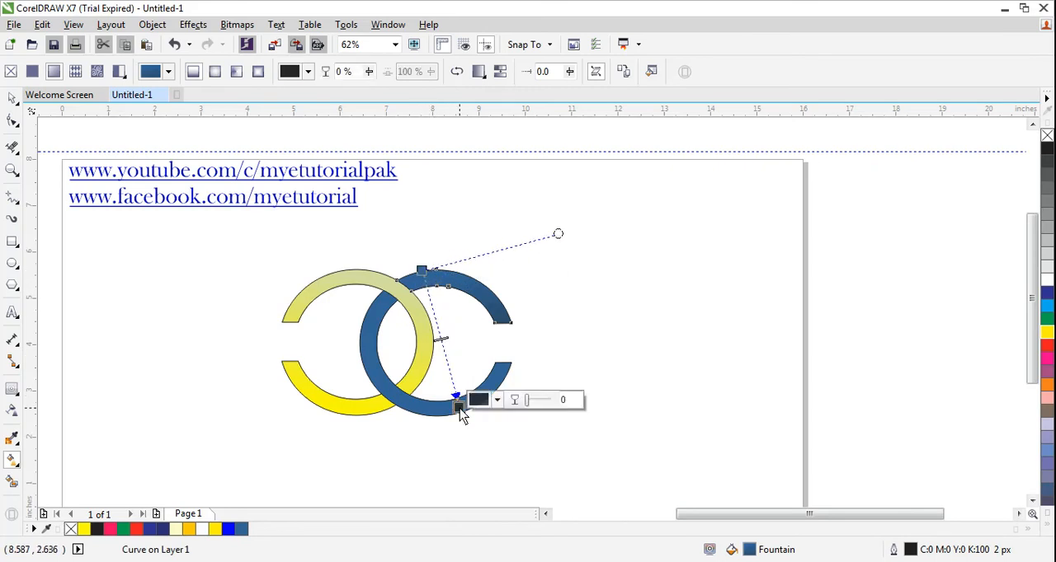
click(497, 400)
click(495, 316)
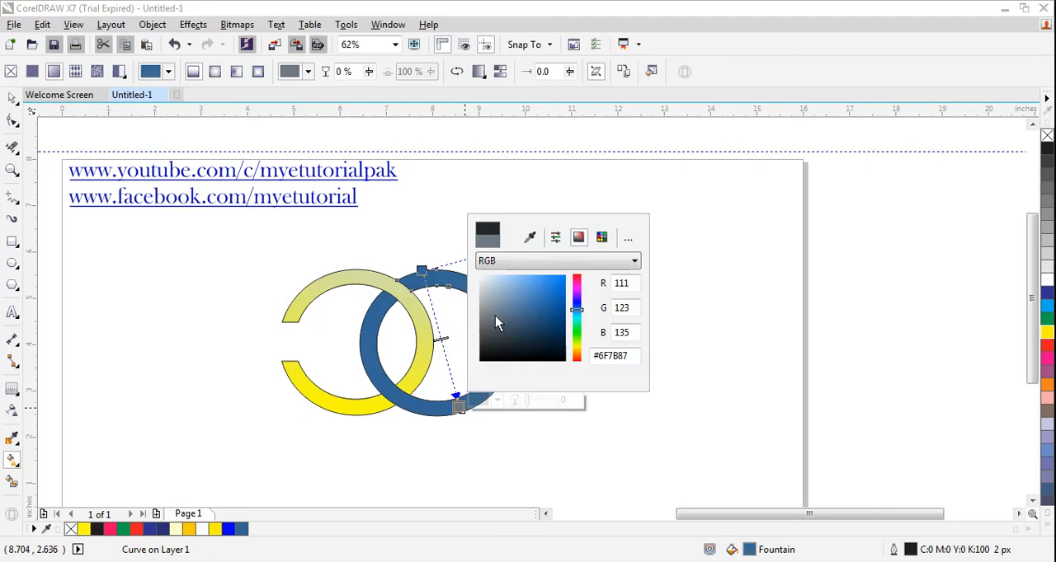
click(519, 442)
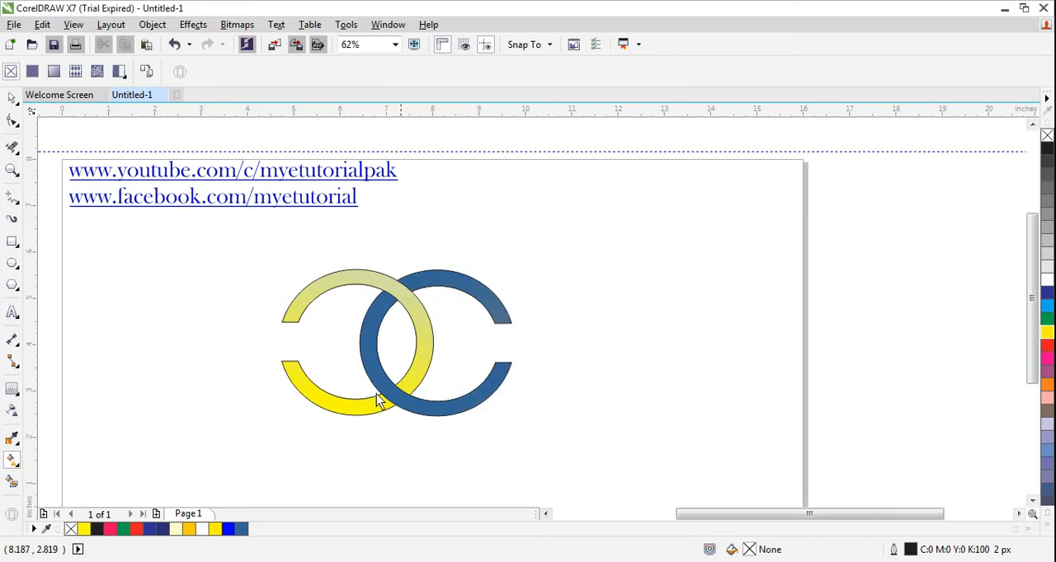
Change the end colour of the fountain fills on all parts of the right C to a dark grey.
click(12, 98)
drag(357, 252, 546, 443)
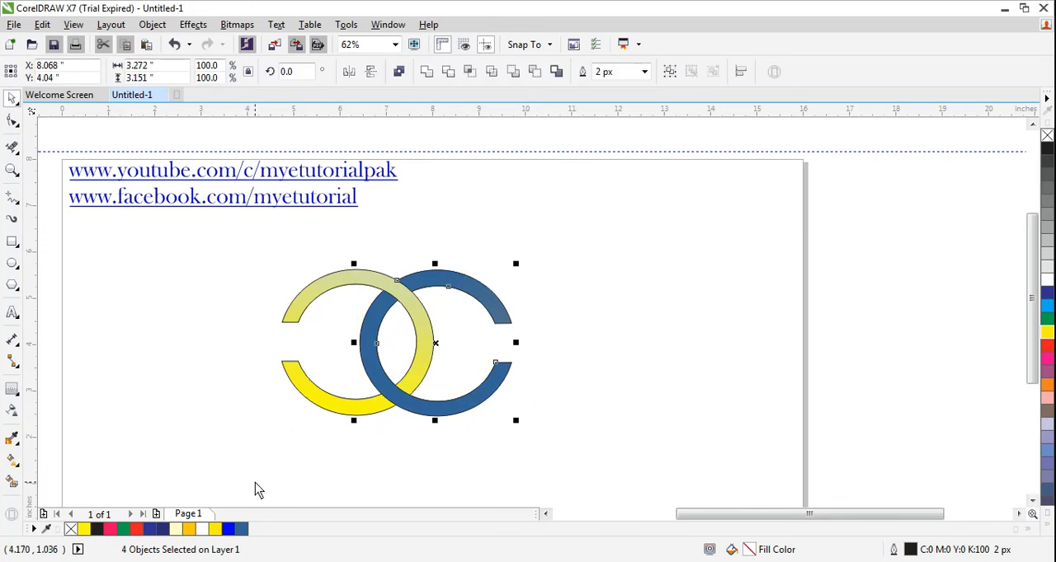
click(11, 462)
click(72, 466)
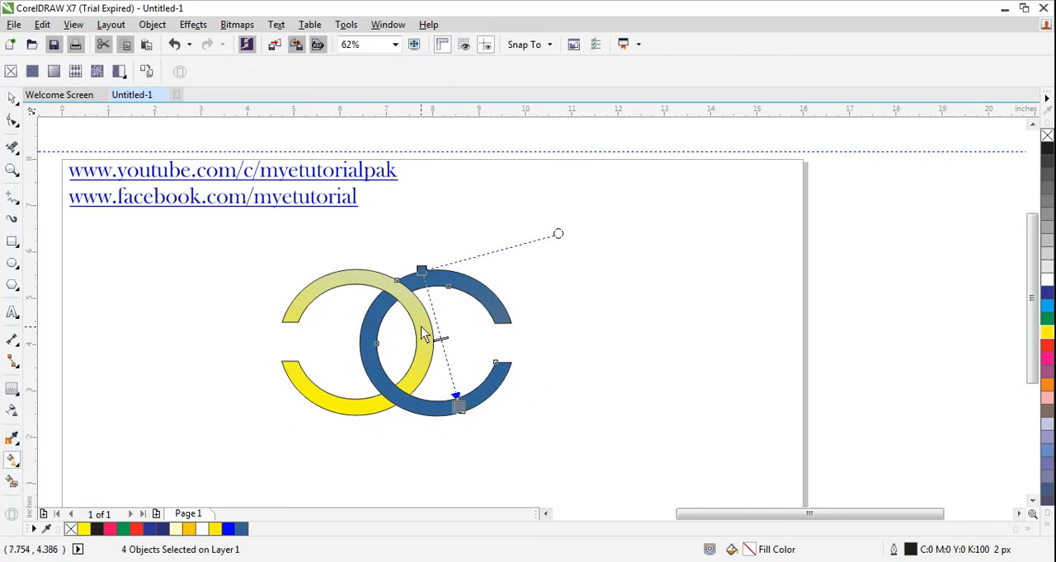
drag(424, 332, 420, 272)
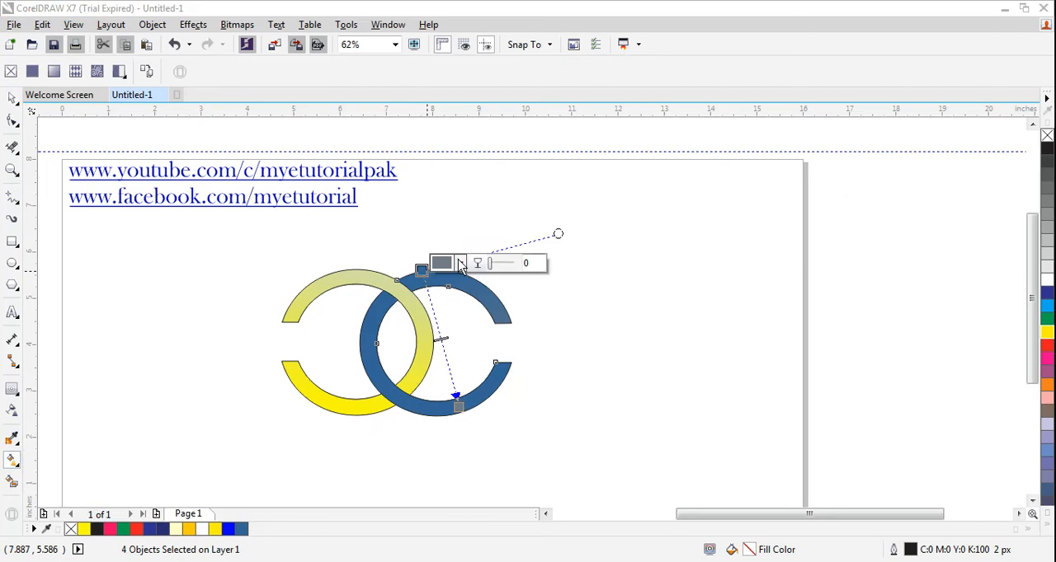
click(458, 264)
click(466, 342)
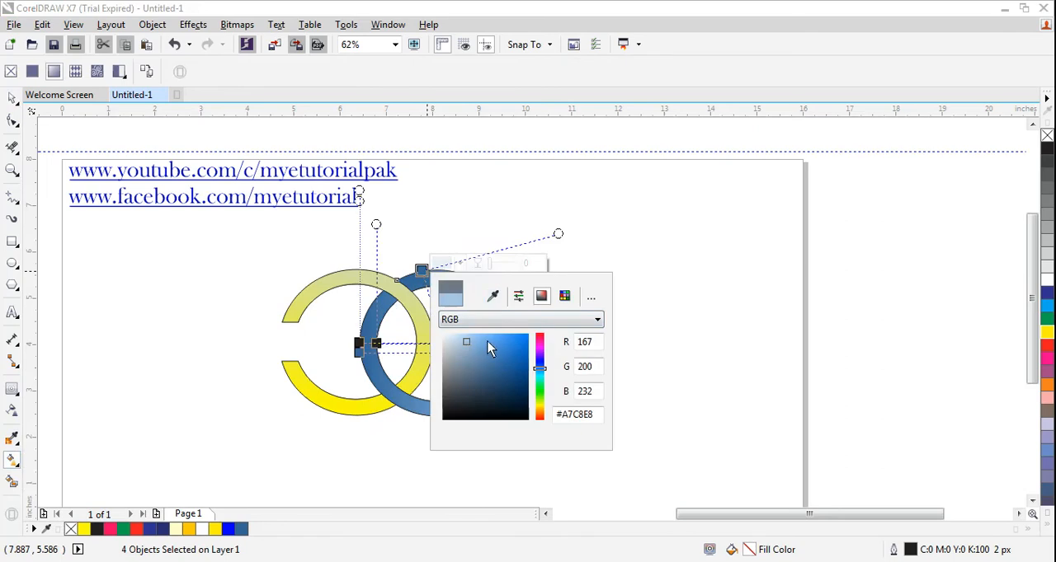
mouse_move(488, 345)
mouse_down()
mouse_move(494, 365)
mouse_move(472, 376)
mouse_move(451, 360)
mouse_move(456, 404)
mouse_up()
click(397, 457)
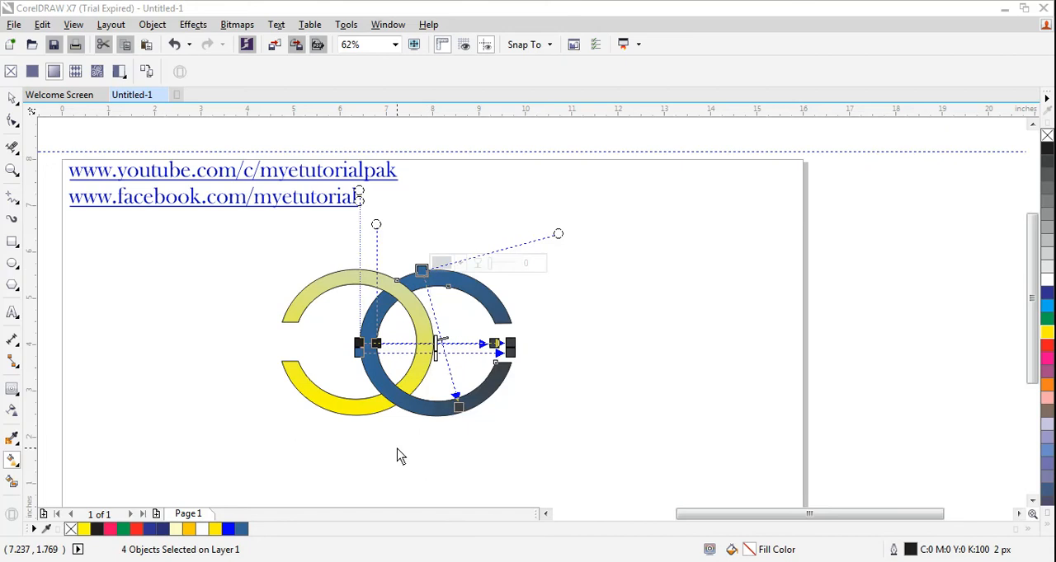
click(561, 412)
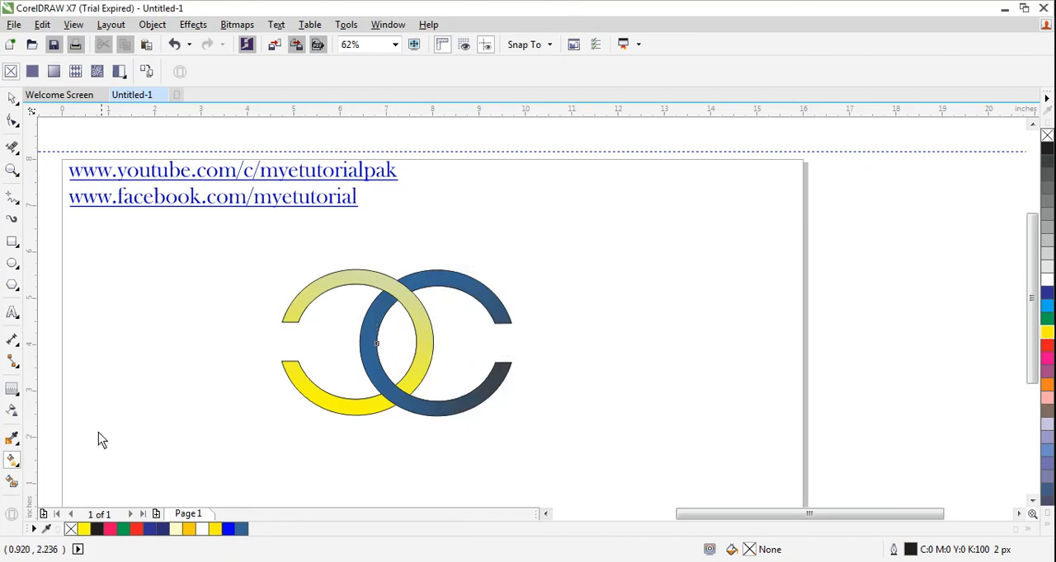
Add the artistic text "MY E Tutorial" beneath the interlocking Cs and set its font to Baskerville Old Face.
click(12, 313)
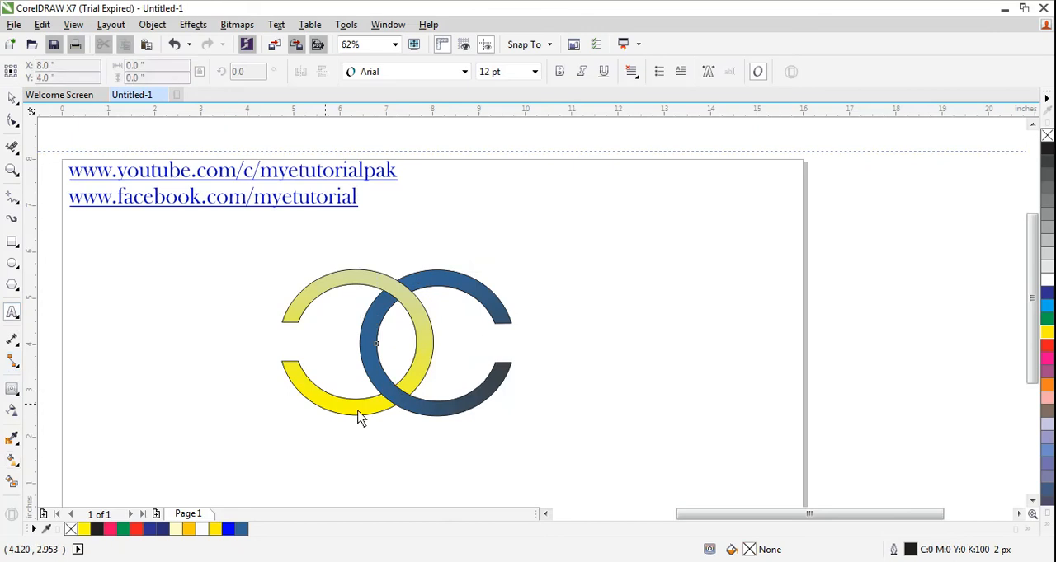
click(312, 419)
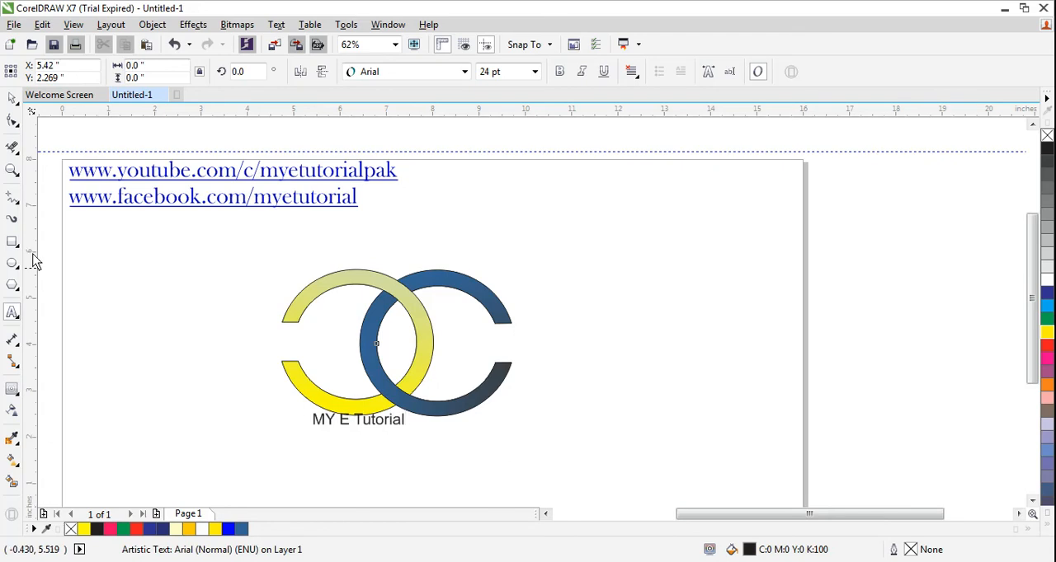
click(13, 98)
click(465, 71)
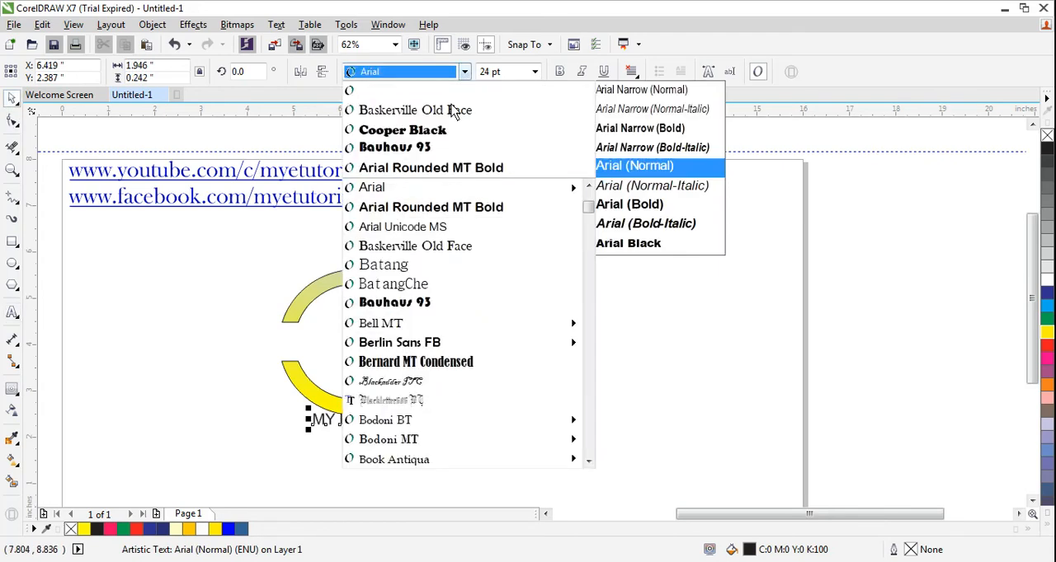
click(392, 89)
Enlarge the "MY E Tutorial" text to about 48.6 pt centred below the logo, and colour its fill and outline yellow.
key(F10)
drag(359, 423, 538, 407)
drag(439, 443, 388, 444)
click(1046, 334)
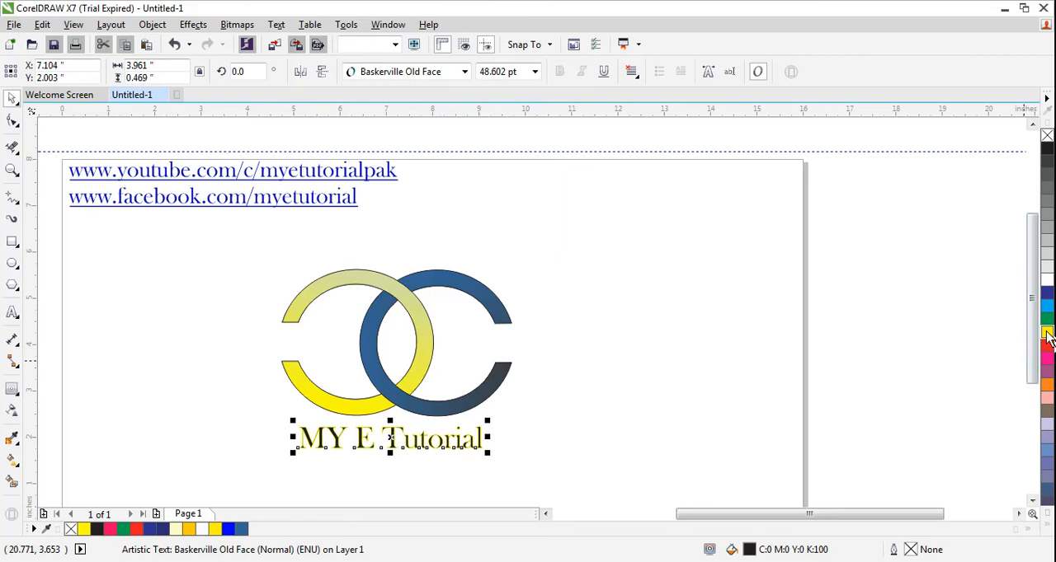
right_click(1046, 333)
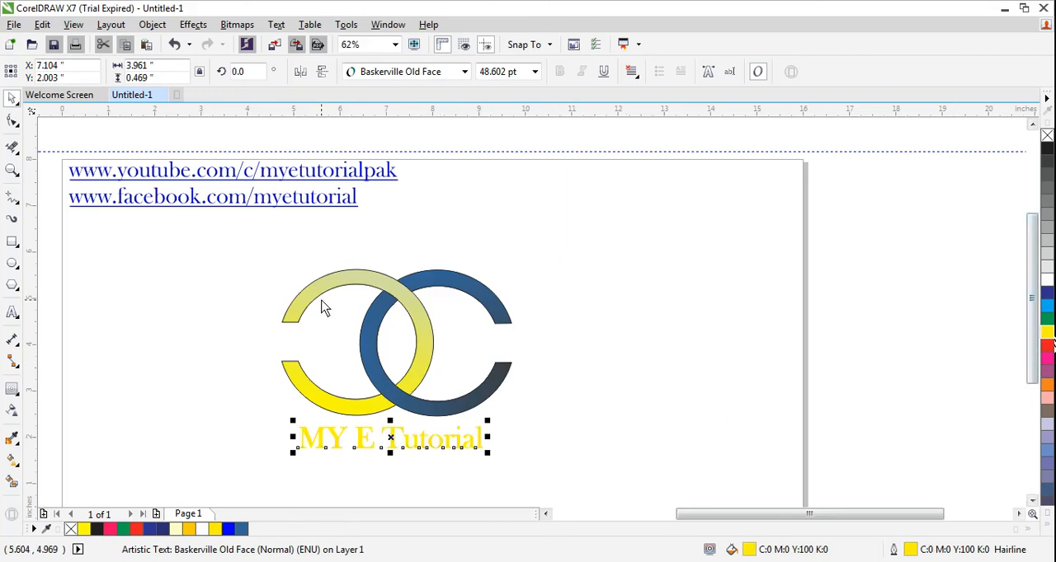
Remove the outline from all pieces of the two interlocking C shapes.
drag(217, 249, 556, 432)
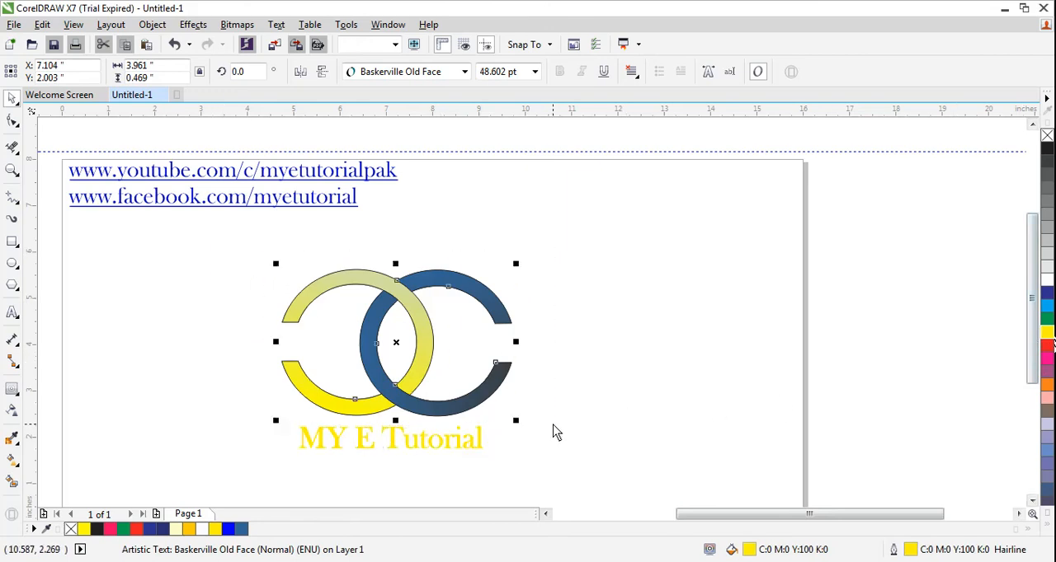
click(1047, 529)
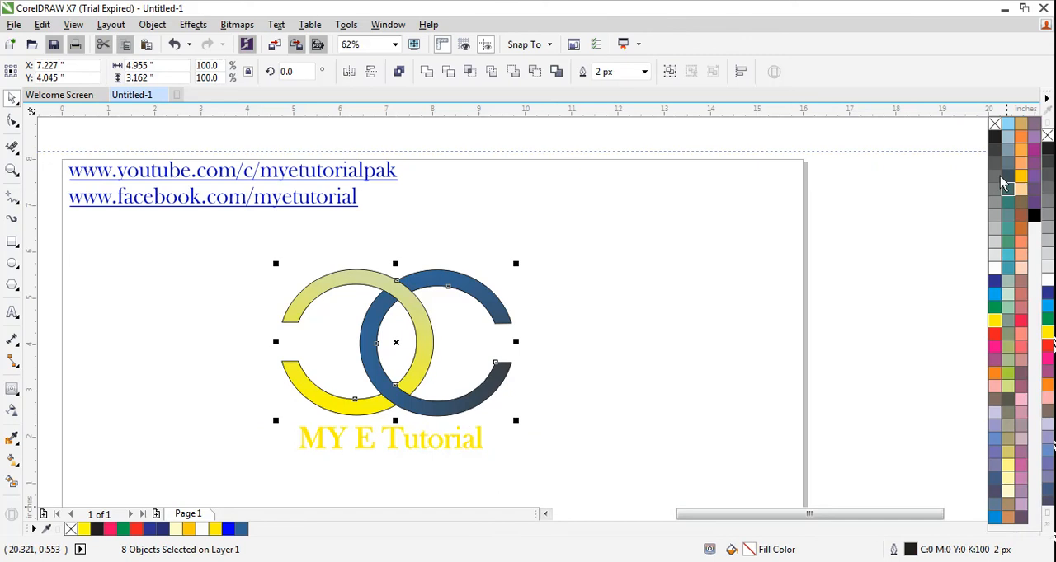
right_click(995, 125)
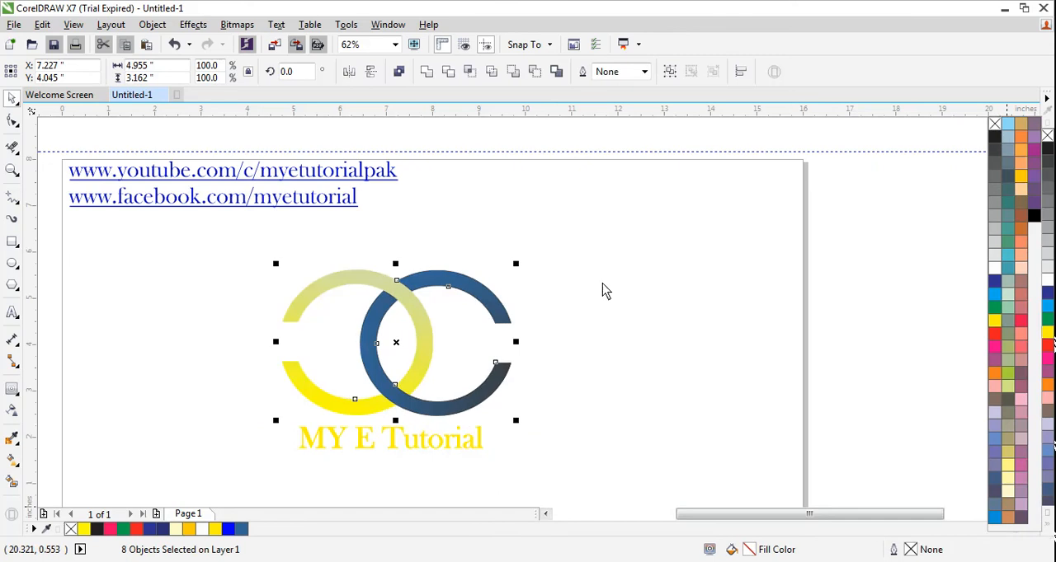
click(188, 322)
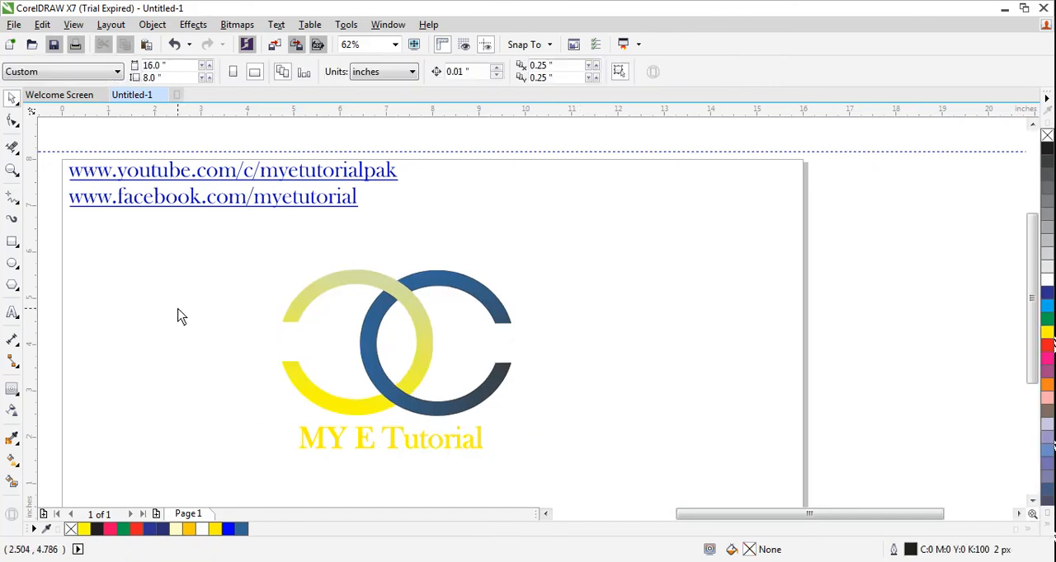
click(399, 440)
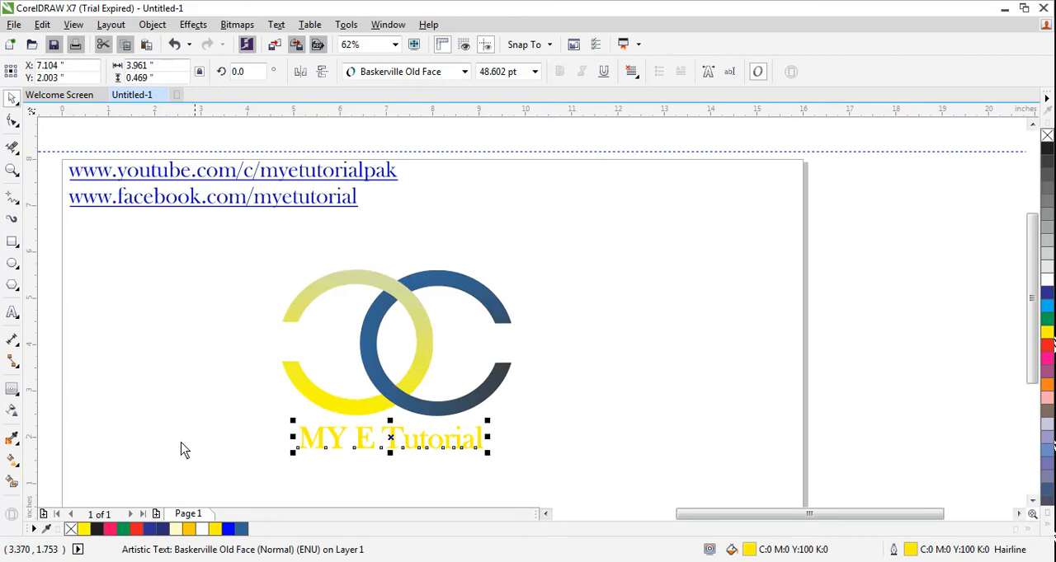
click(14, 412)
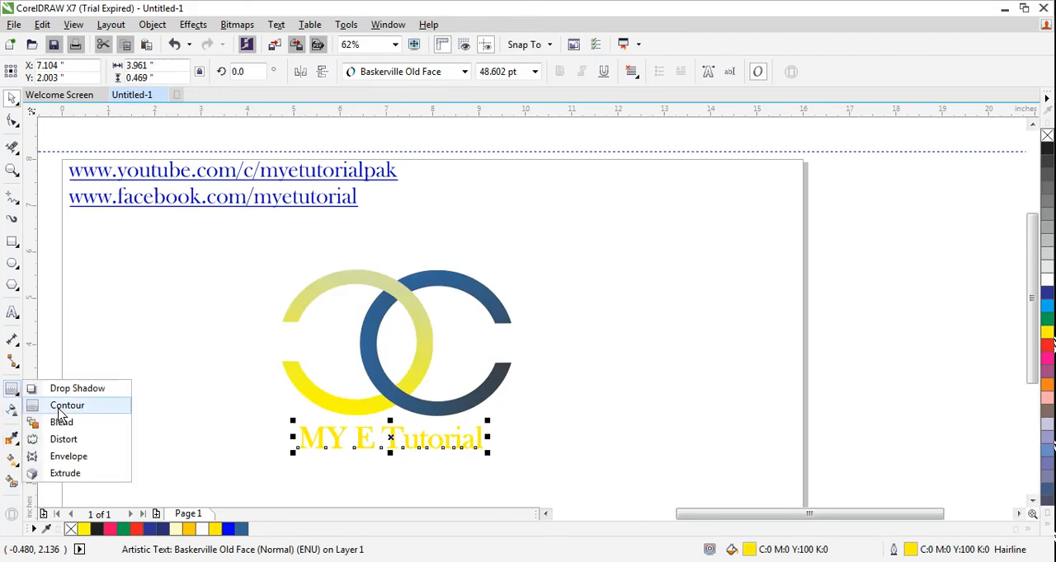
click(51, 405)
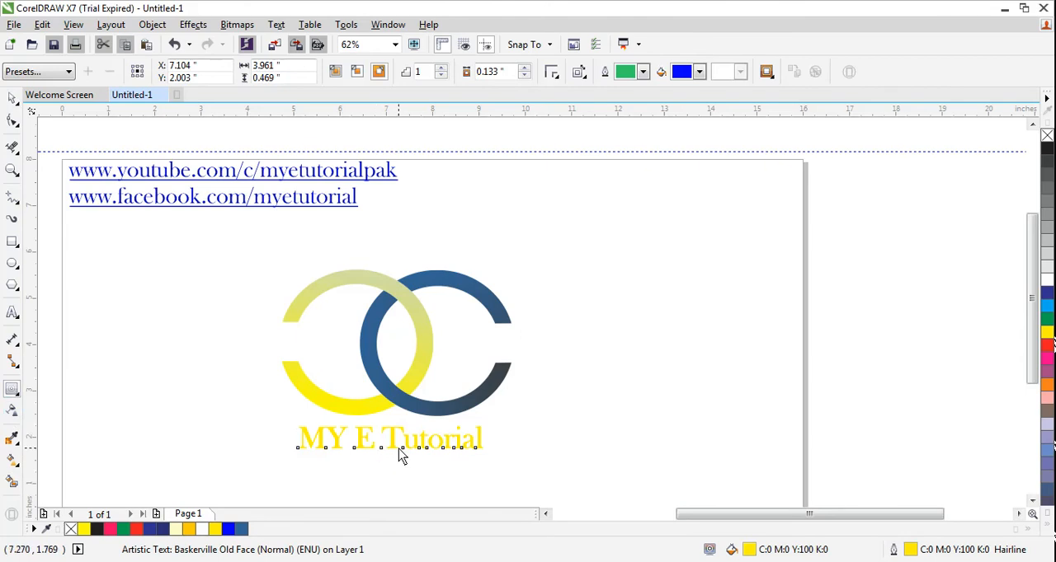
click(389, 433)
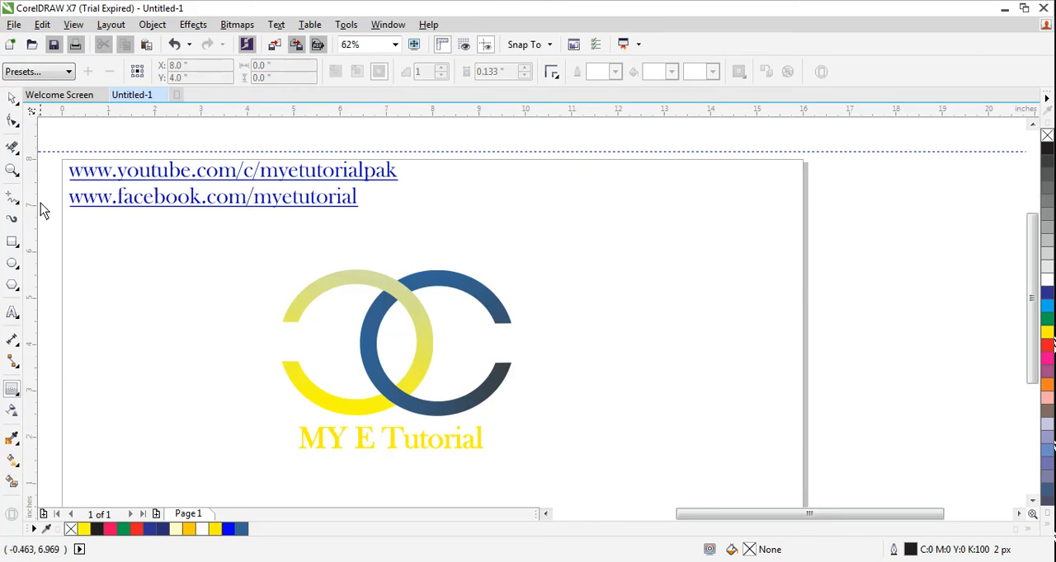
Apply a one-step outside contour with a blue fill and an offset of about 0.182" to the "MY E Tutorial" text.
click(10, 99)
click(374, 441)
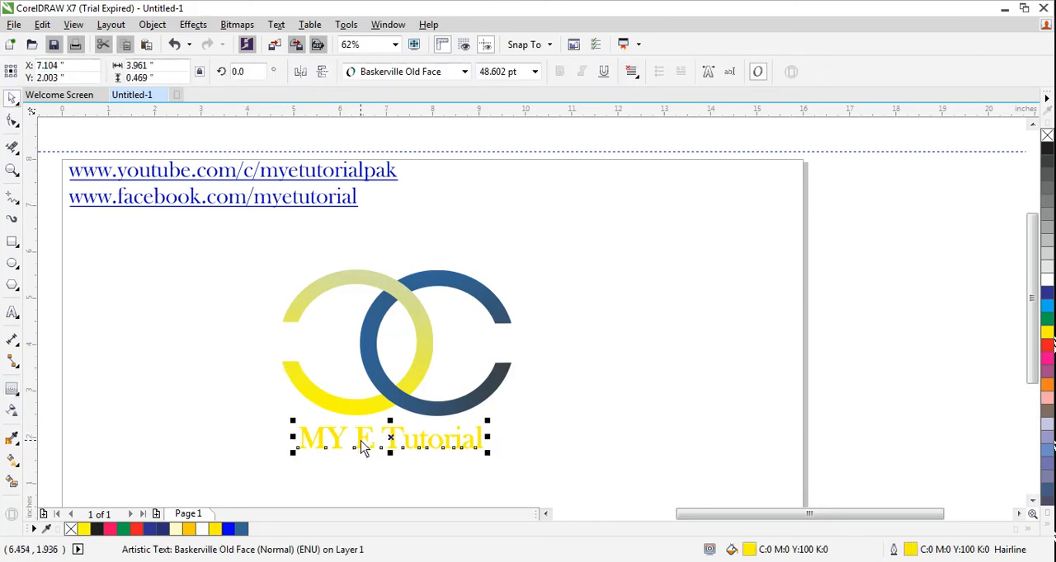
drag(275, 407, 521, 474)
click(12, 389)
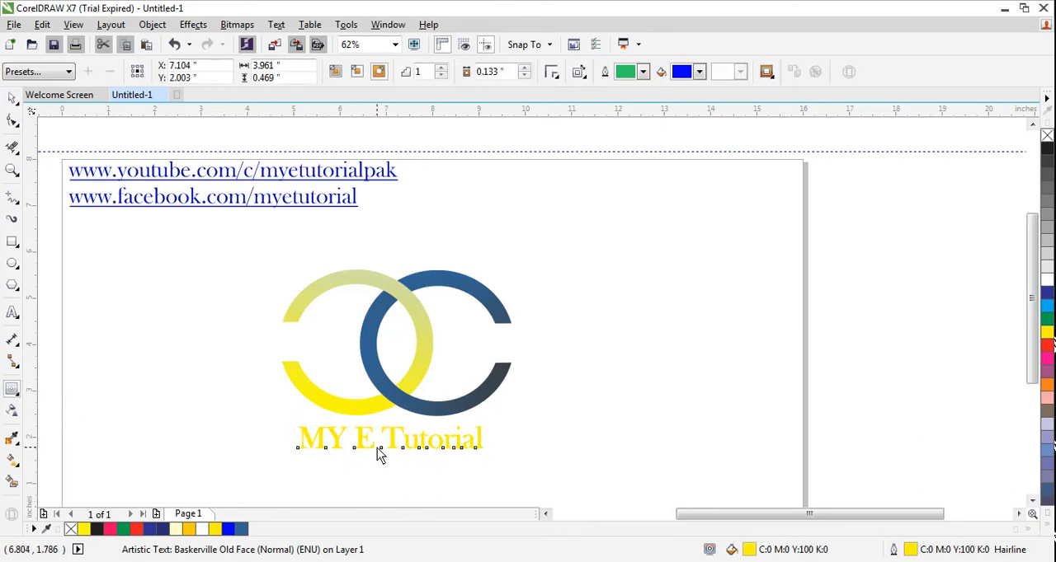
drag(377, 455, 387, 457)
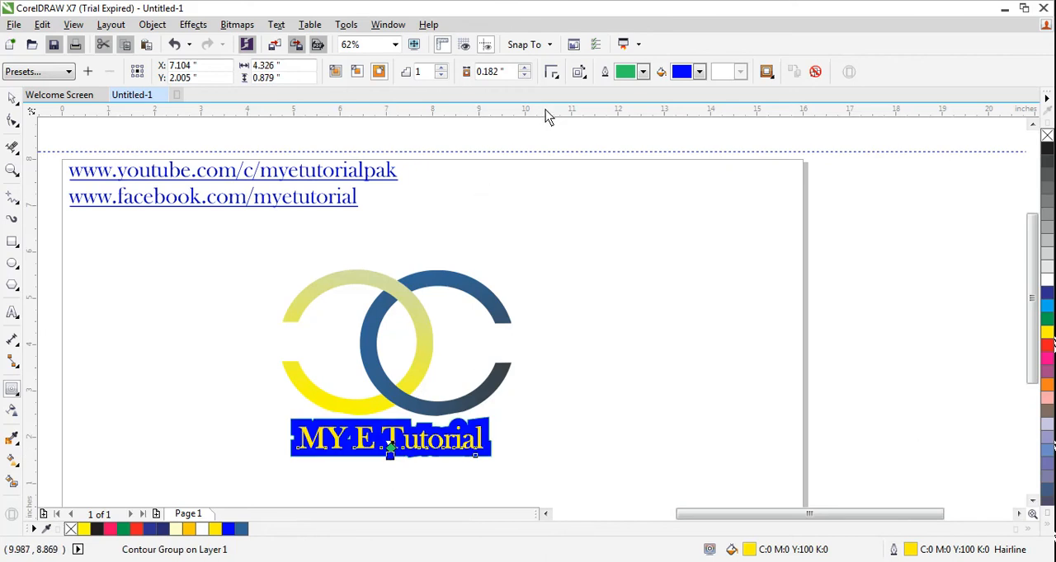
click(337, 73)
click(574, 316)
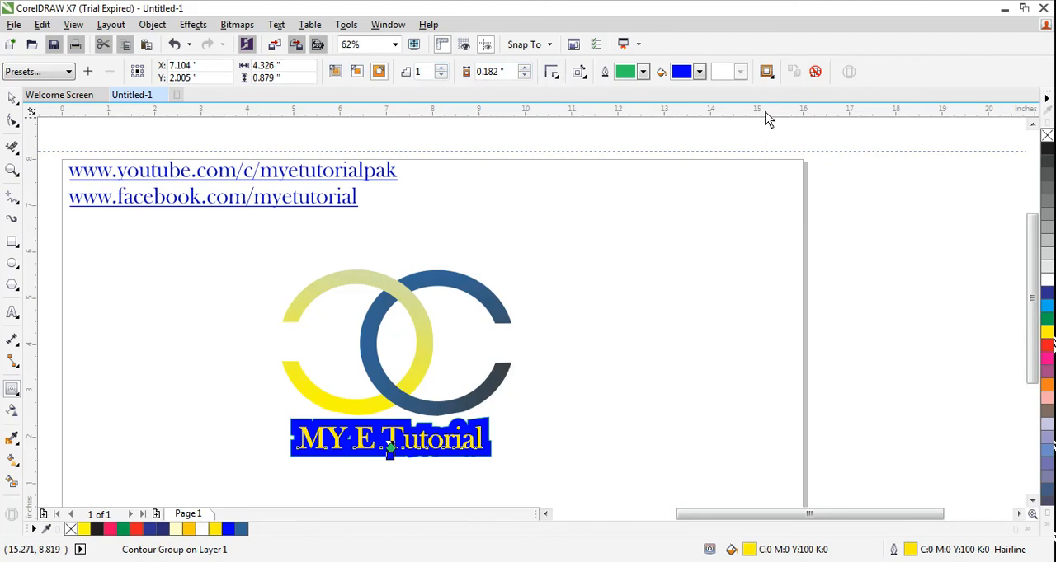
Set the text contour's fill colour to red and reduce its linked object and colour acceleration to the minimum.
click(700, 74)
click(752, 86)
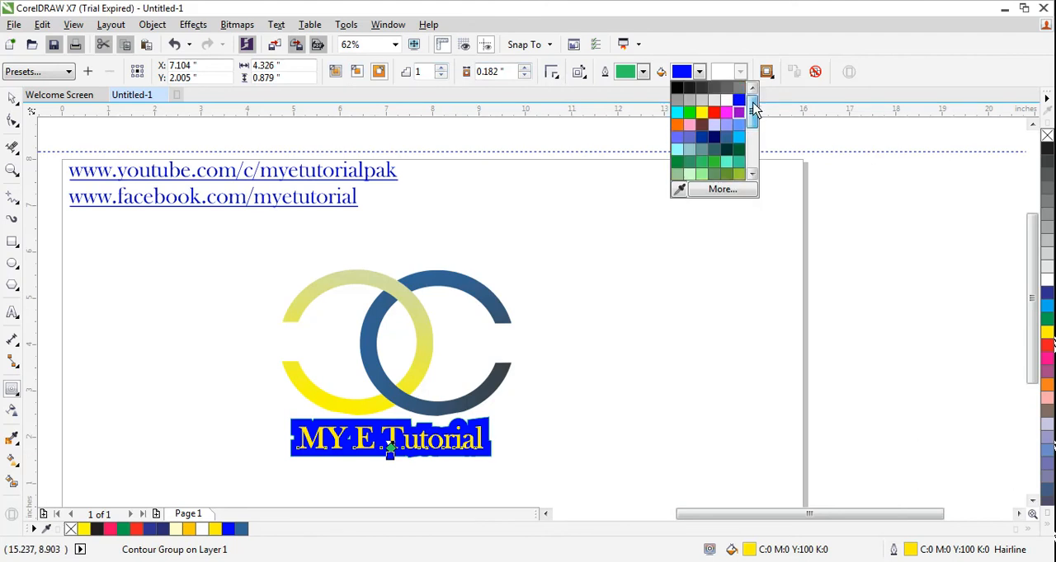
click(714, 113)
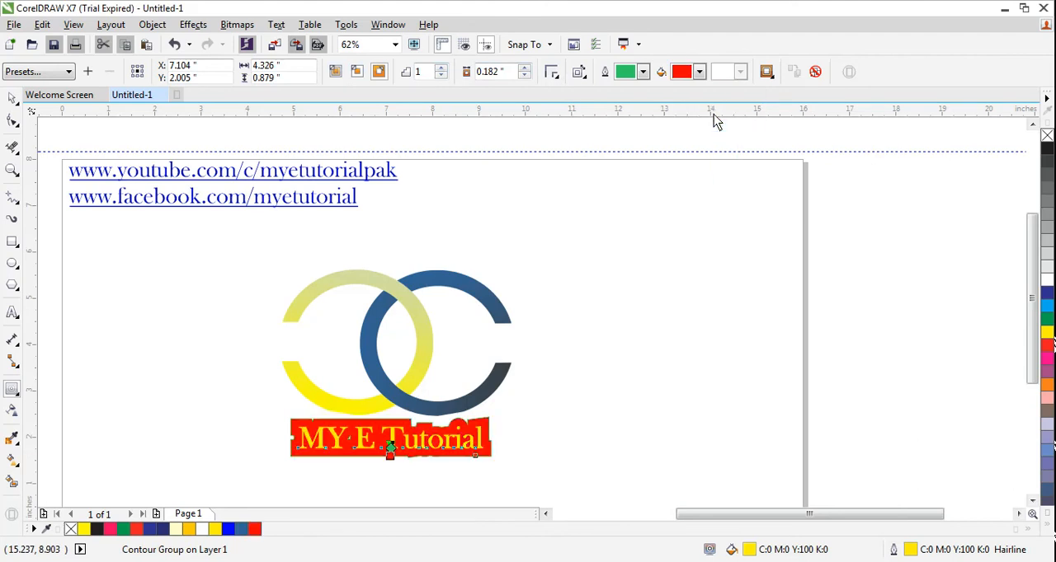
click(766, 73)
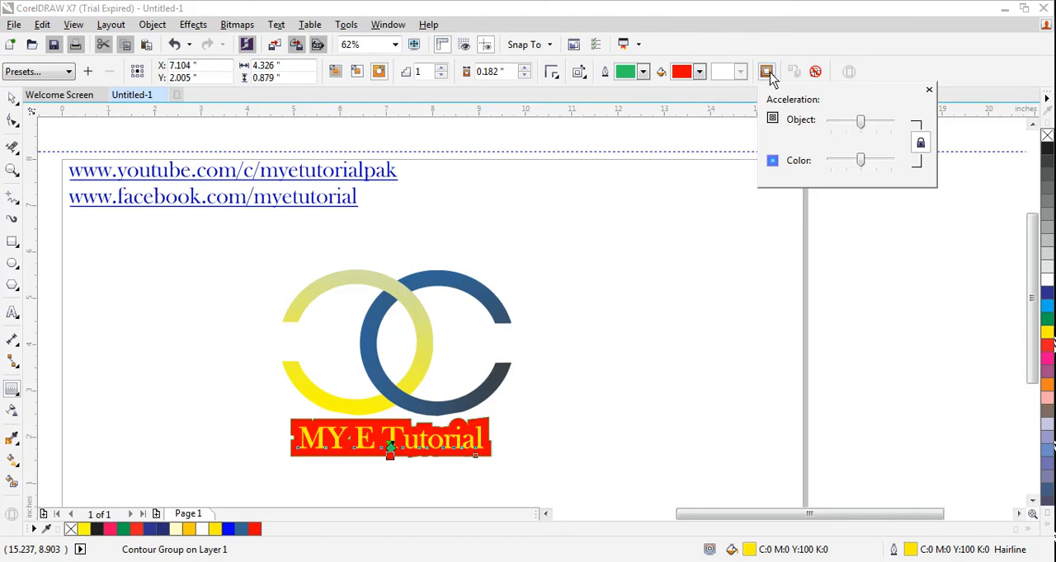
drag(861, 124, 835, 132)
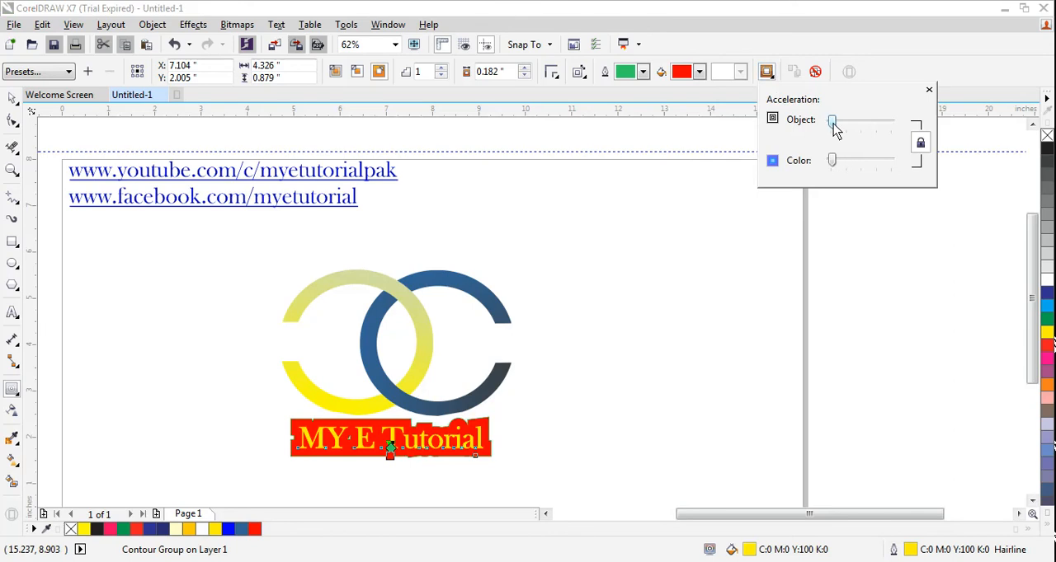
Change the text contour's fill colour to purple and deselect the text.
click(698, 71)
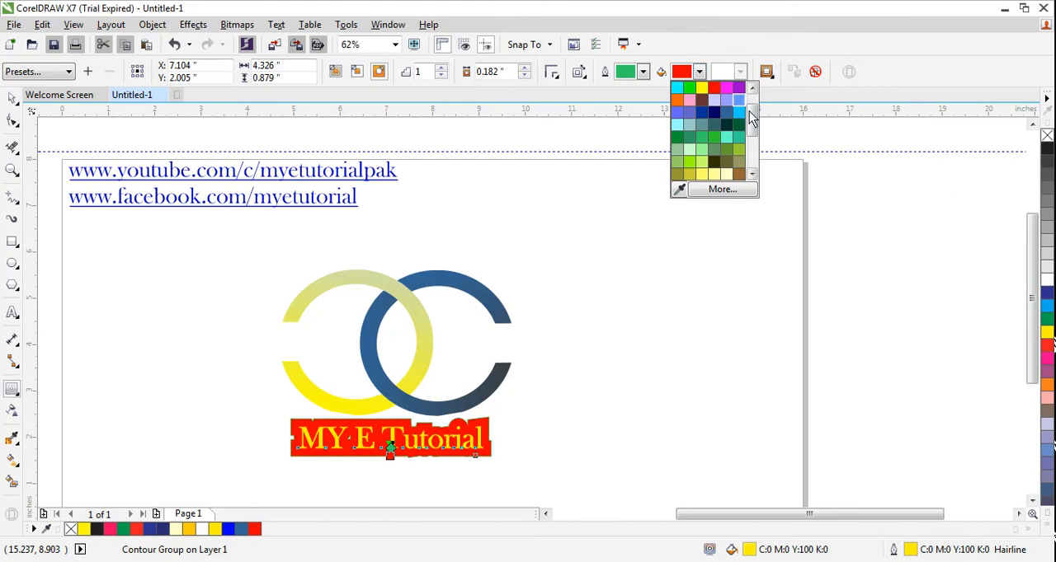
scroll(747, 115, down, 2)
click(737, 107)
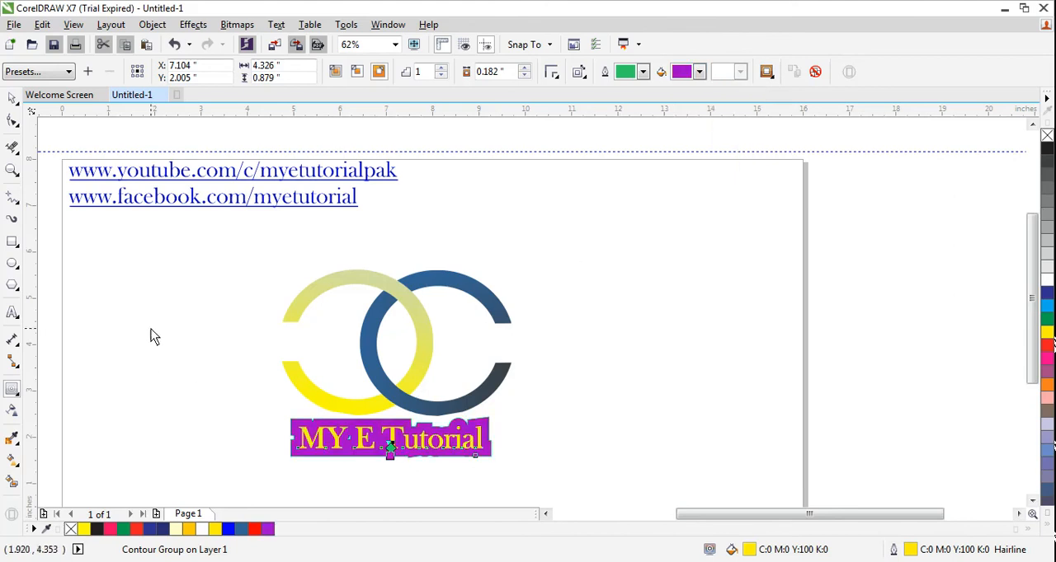
click(12, 99)
click(140, 355)
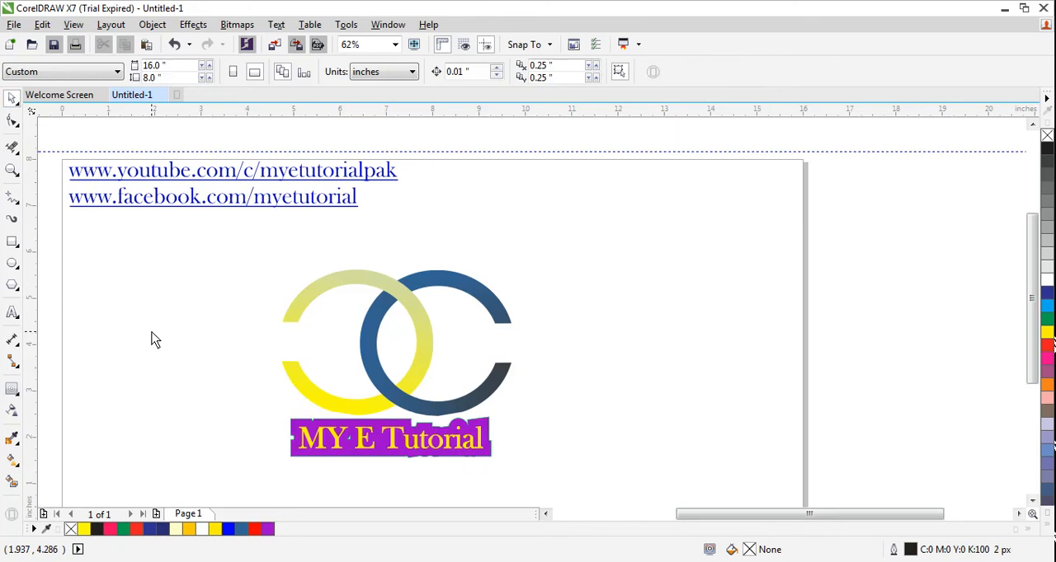
Undo the contour's colour changes and the contour itself on the "MY E Tutorial" text.
key(ctrl+z)
key(ctrl+z)
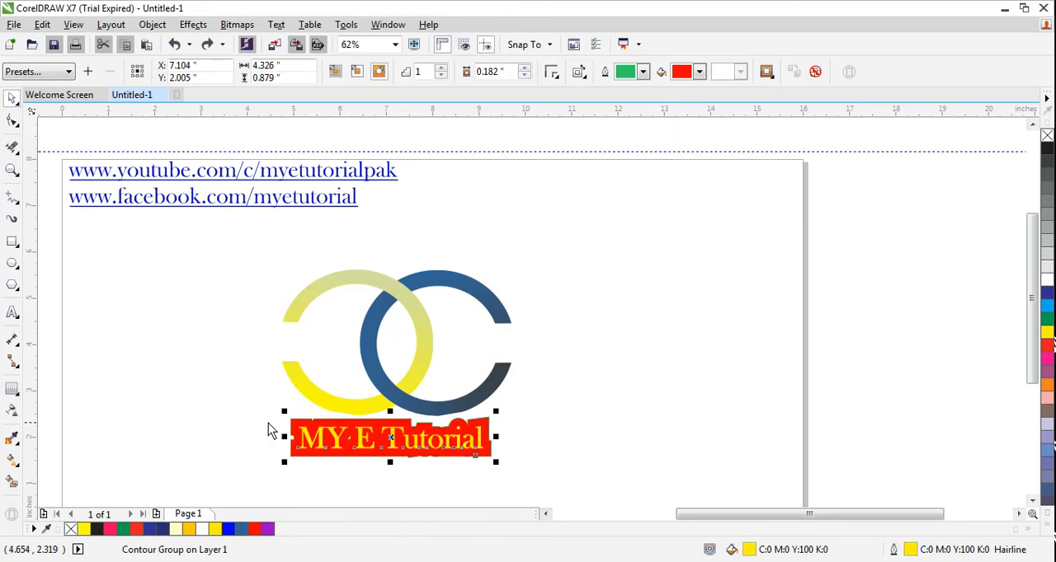
key(ctrl+z)
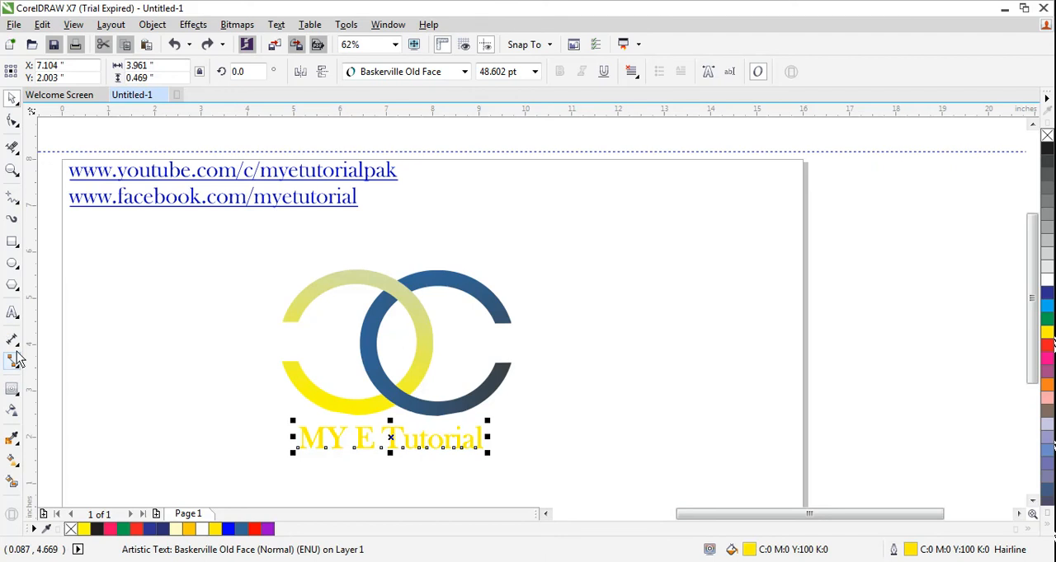
Add a slanted black drop shadow at an angle of about 206 degrees from the base of the "MY E Tutorial" text.
click(13, 393)
click(13, 394)
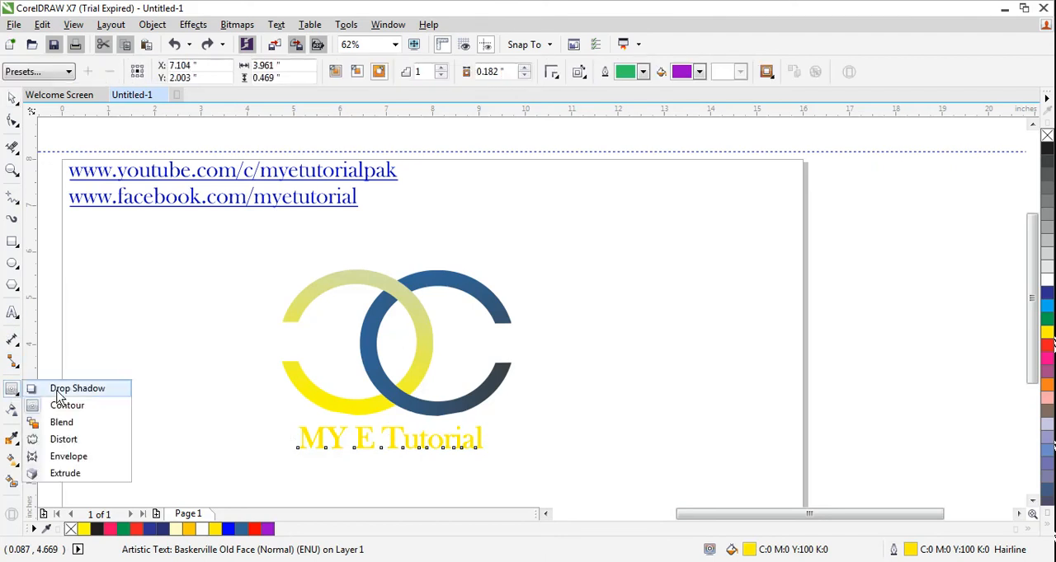
click(50, 389)
mouse_move(378, 449)
mouse_down()
mouse_move(383, 466)
mouse_move(379, 453)
mouse_up()
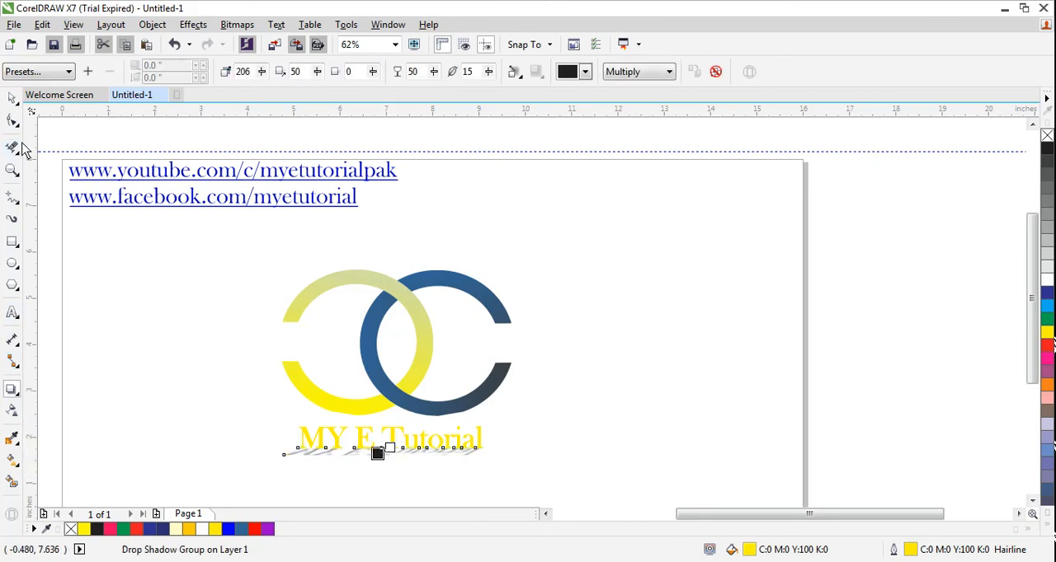
click(13, 98)
click(170, 388)
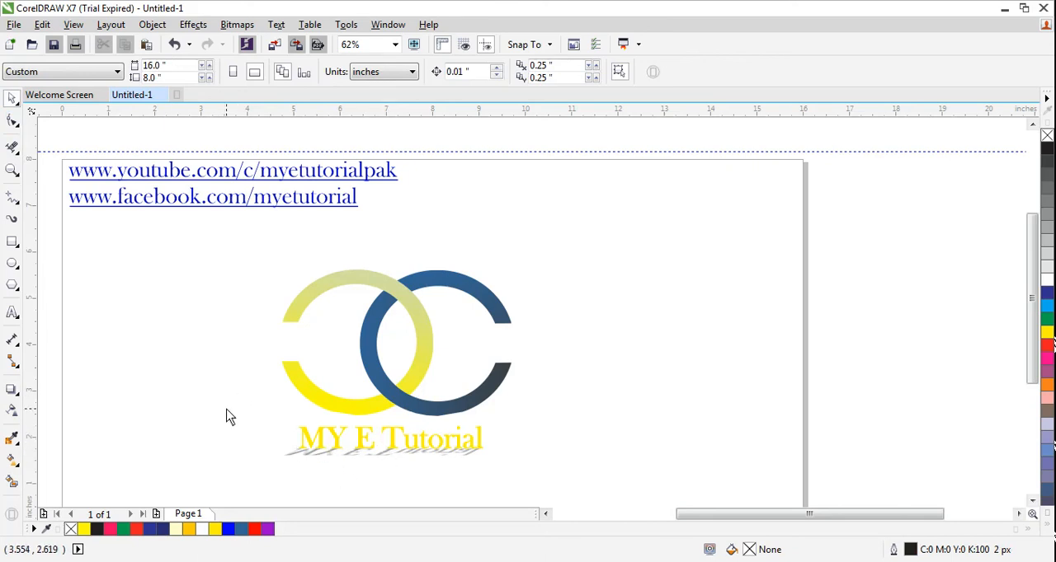
Convert the whole logo with its text and shadow to a 300 dpi CMYK (32-bit) bitmap with anti-aliasing and a transparent background.
drag(218, 240, 587, 487)
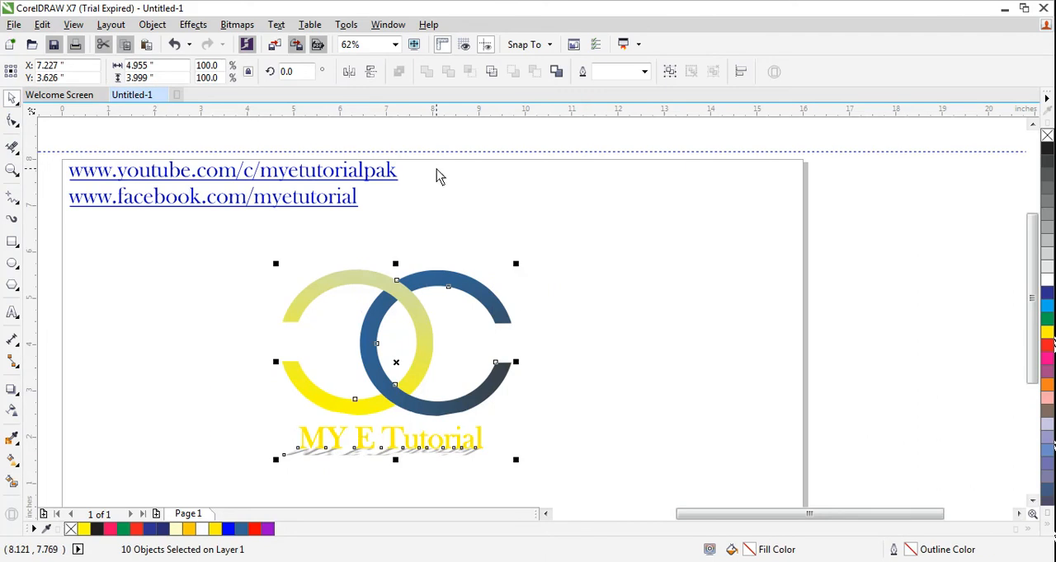
click(236, 24)
click(263, 42)
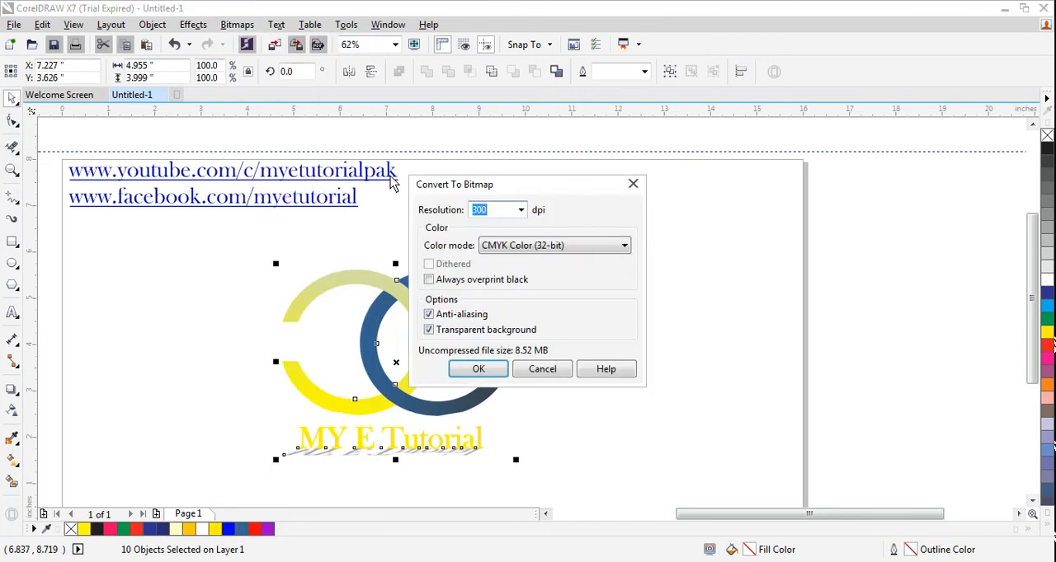
click(497, 368)
click(566, 395)
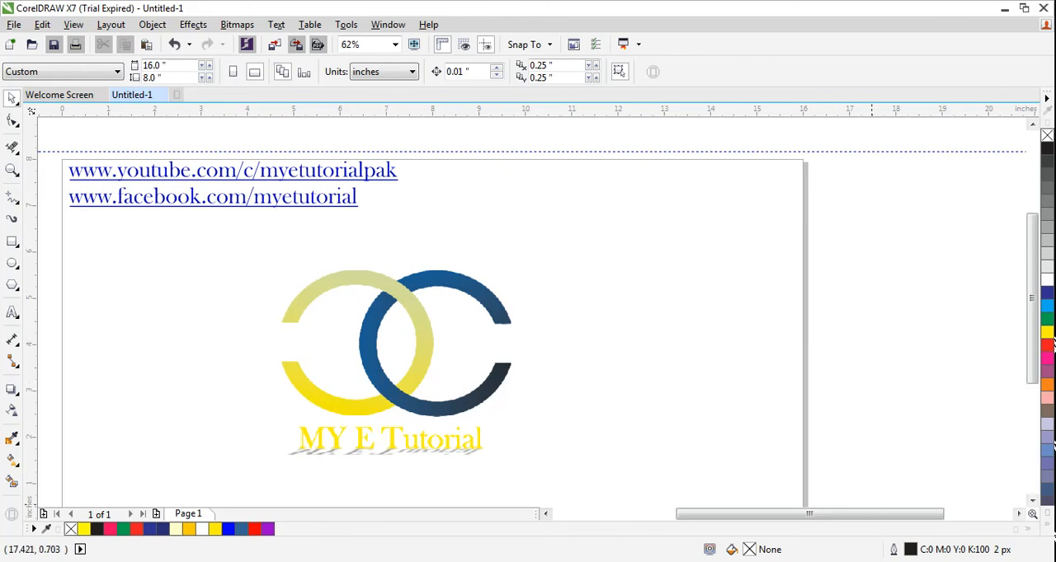
click(919, 561)
click(965, 472)
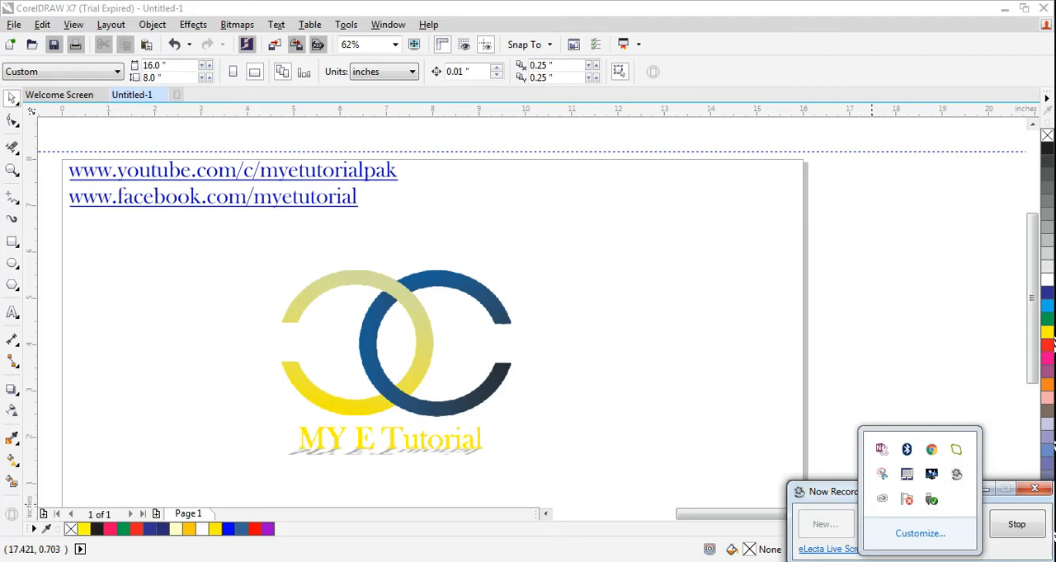